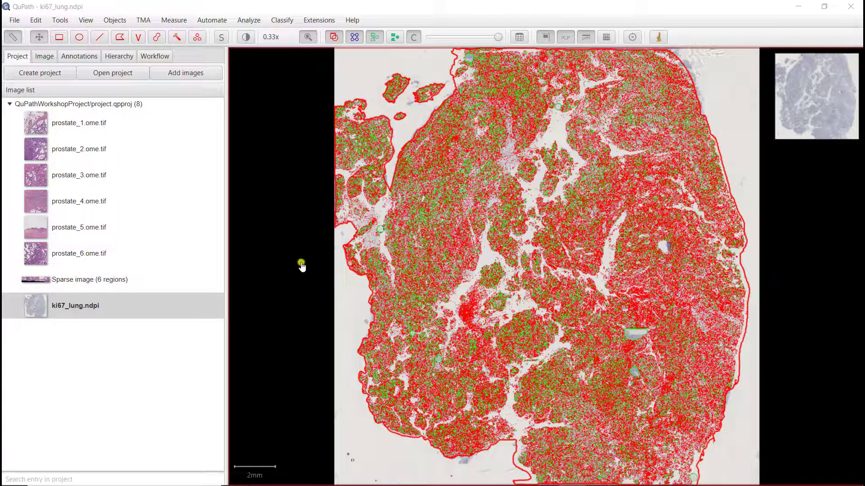
Step: Drag polyp_fluo.tif from the desktop images folder onto the QuPath window to import it
click(823, 7)
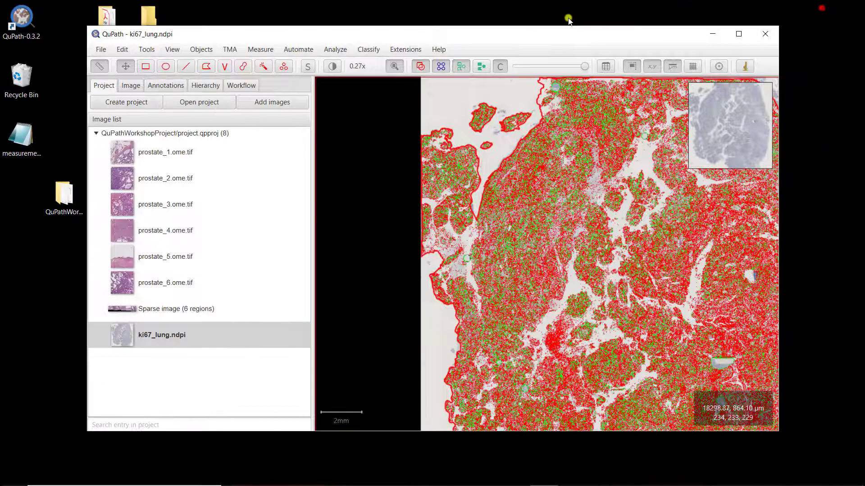
drag(531, 33, 561, 68)
double_click(150, 26)
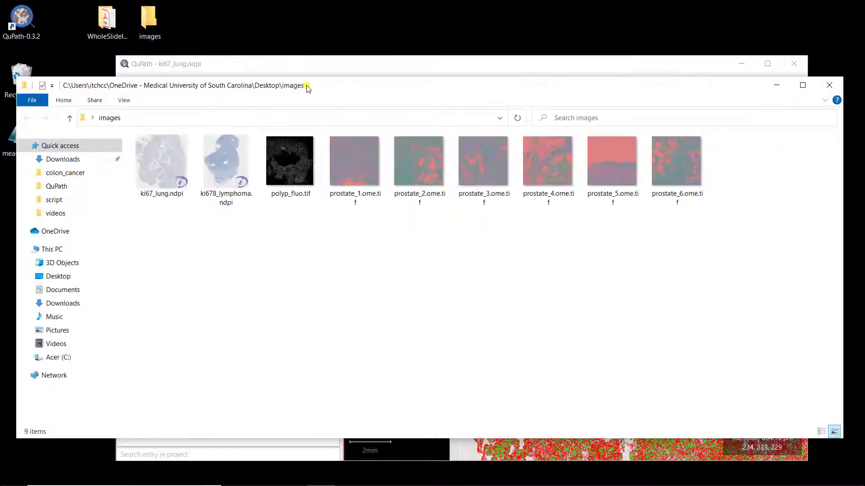
click(295, 160)
drag(310, 86, 321, 41)
drag(303, 163, 281, 387)
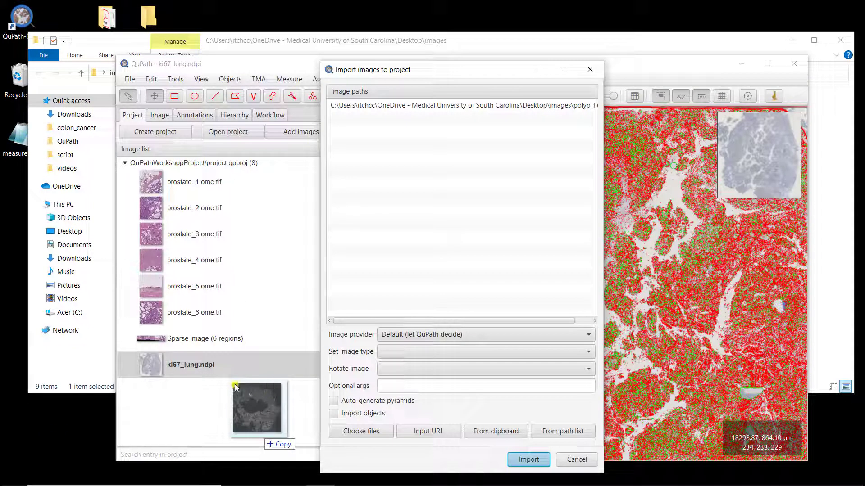
Step: Set the image type to Fluorescence and import polyp_fluo.tif into the project
click(488, 357)
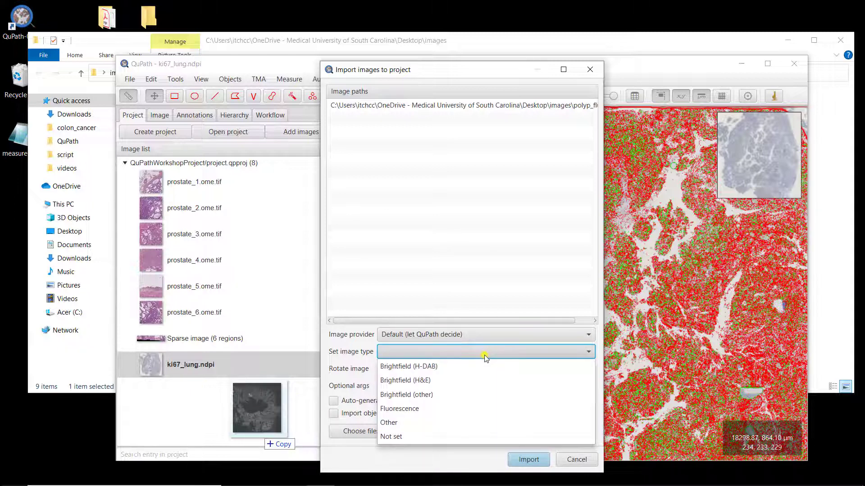
click(427, 411)
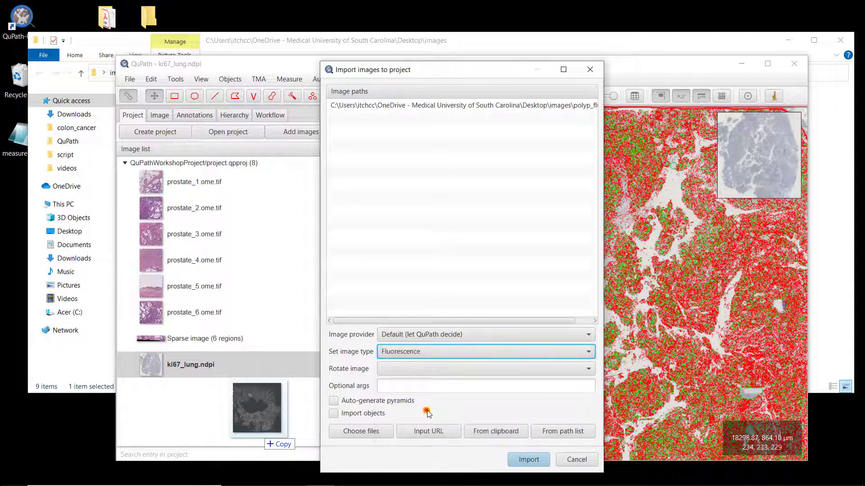
click(524, 459)
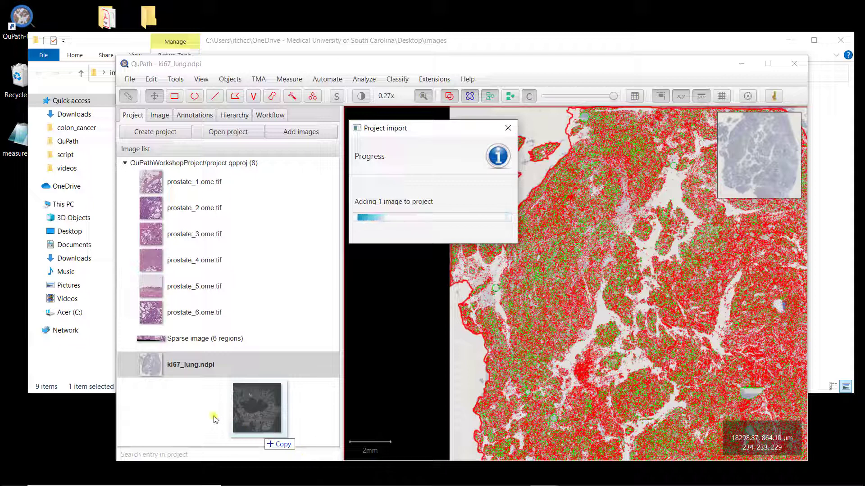
Step: Maximize QuPath and open polyp_fluo.tif, saving the changes to ki67_lung.ndpi
click(767, 65)
double_click(59, 338)
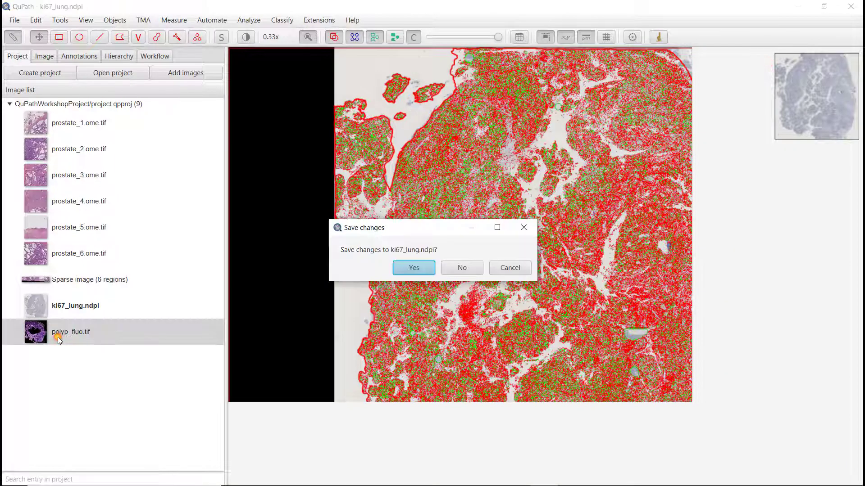
click(418, 273)
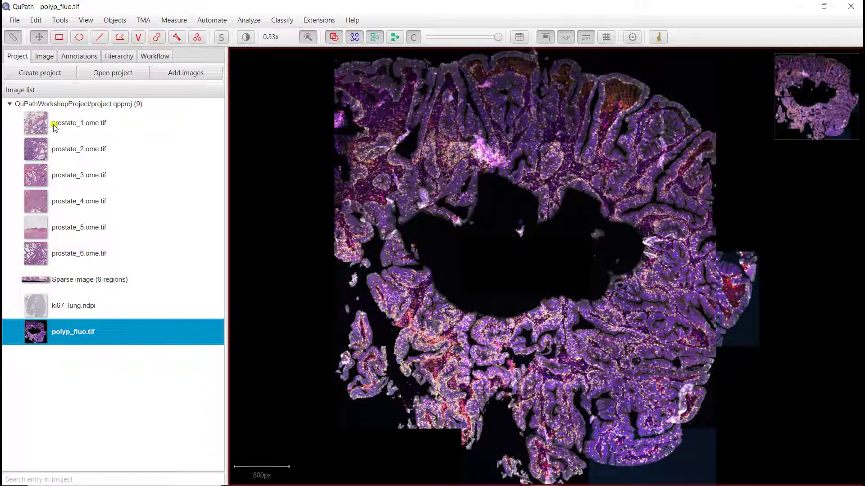
Step: Review the polyp image's properties and annotation classes, then return to the Project list
click(45, 57)
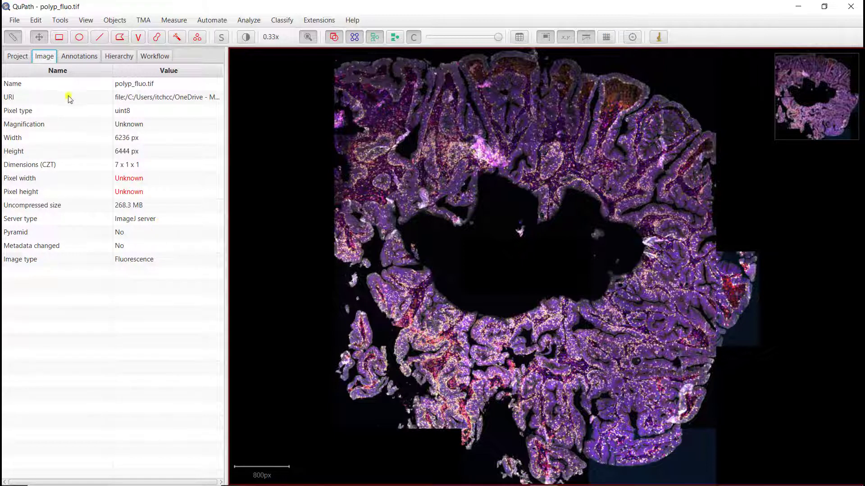
click(79, 58)
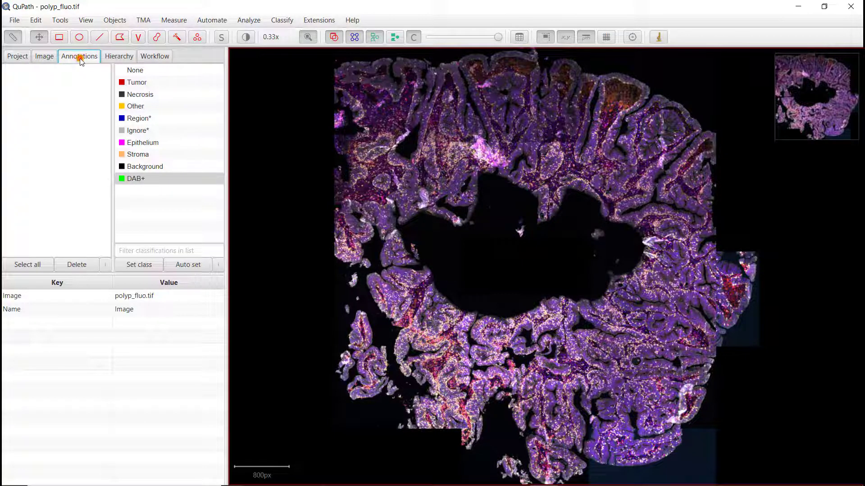
click(13, 61)
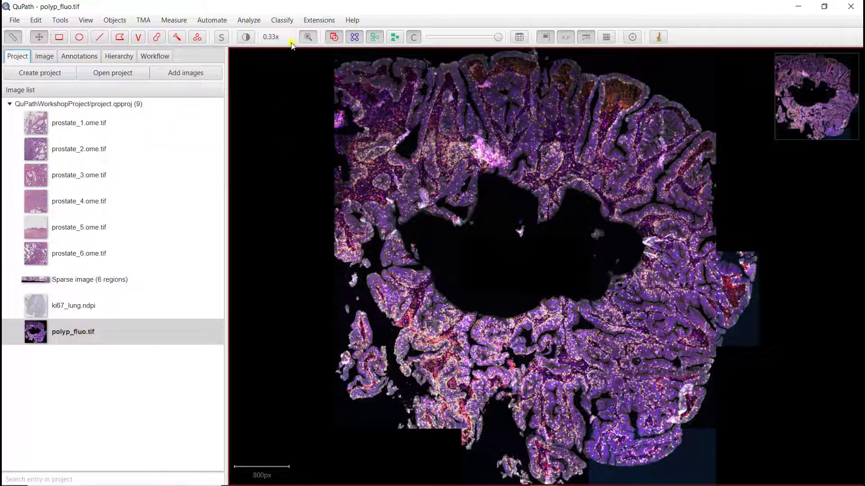
Step: Open Brightness & contrast over the project list and view Channel 1's properties without changes
click(246, 37)
drag(369, 75, 138, 110)
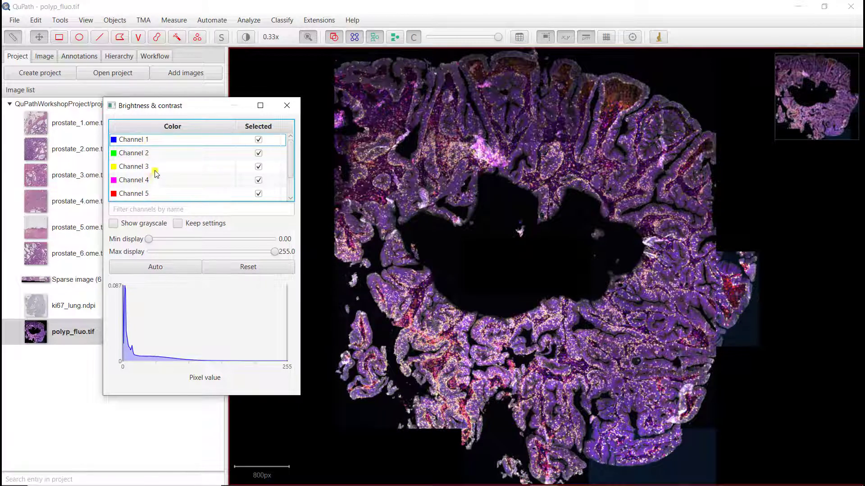
scroll(155, 172, down, 1)
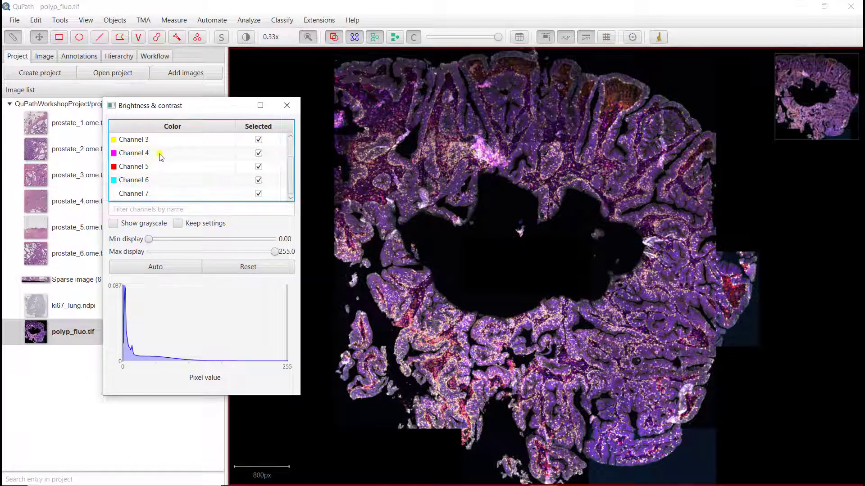
scroll(160, 159, up, 1)
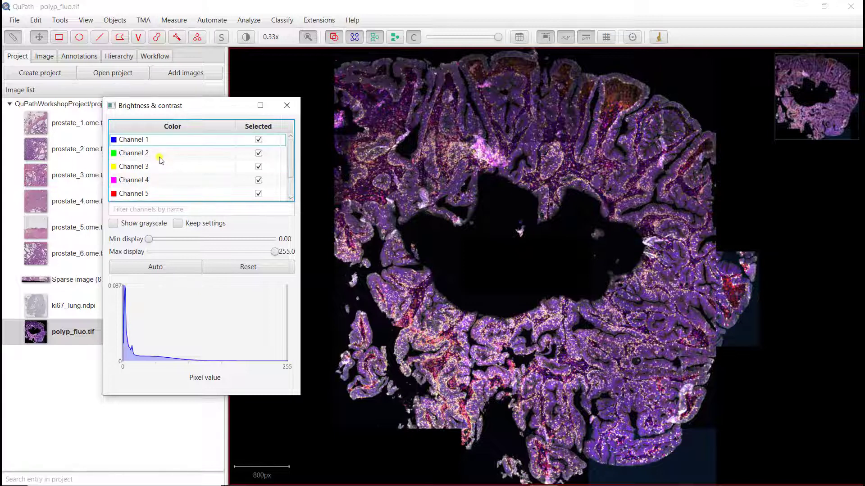
double_click(127, 142)
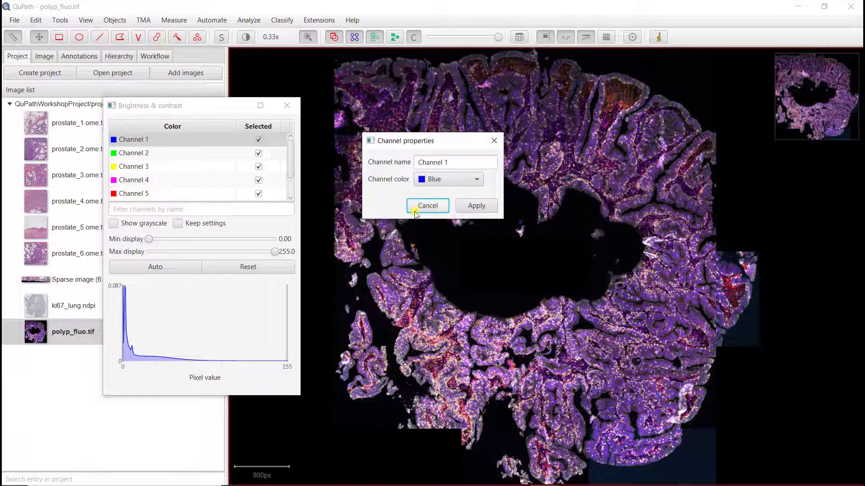
key(Escape)
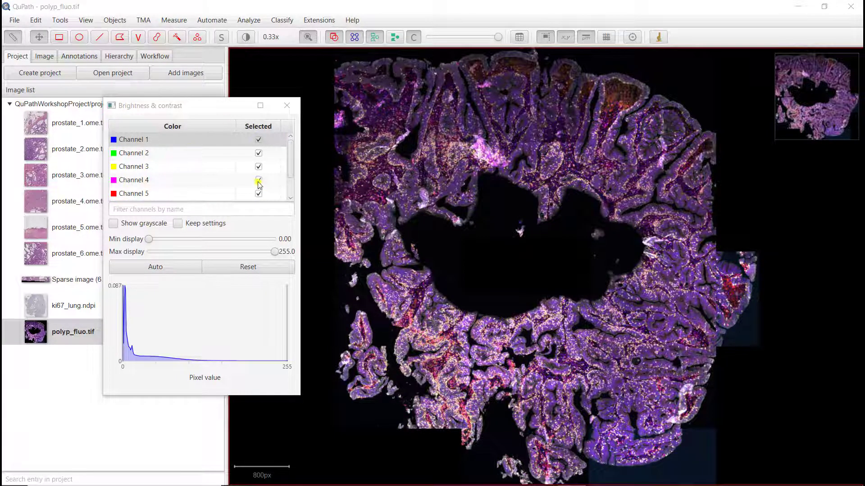
Step: Start a new Excel workbook and position its window beside QuPath
mouse_move(248, 484)
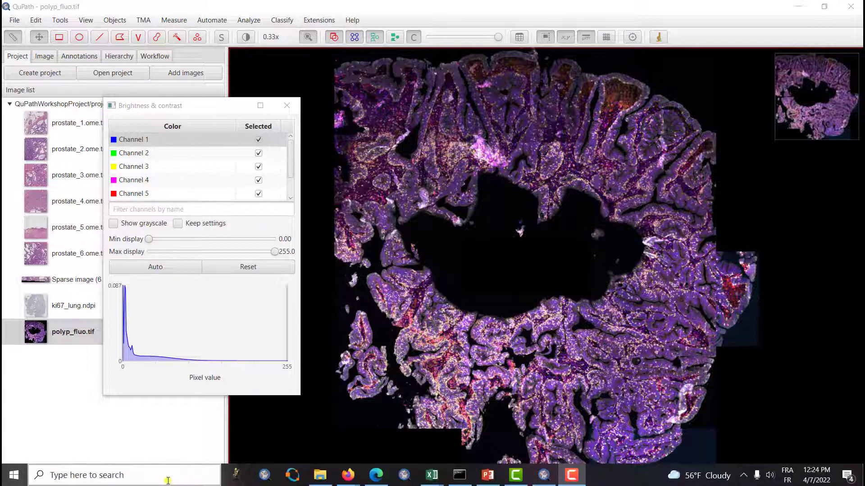
click(163, 481)
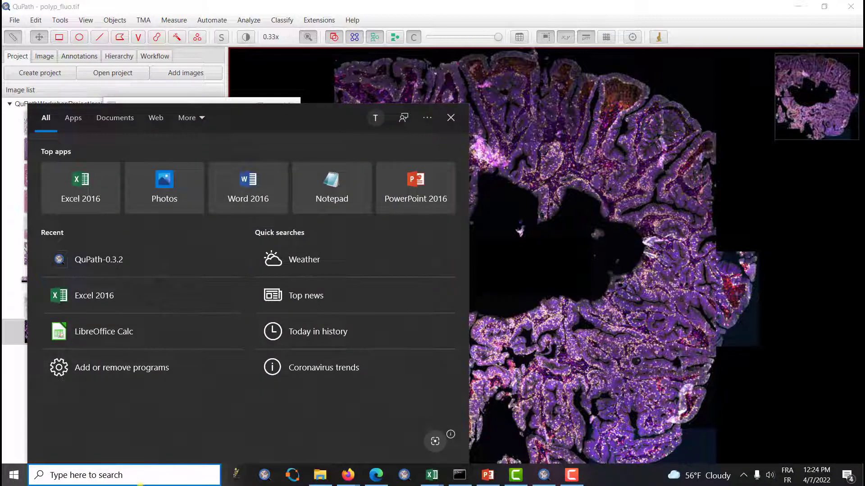
click(96, 296)
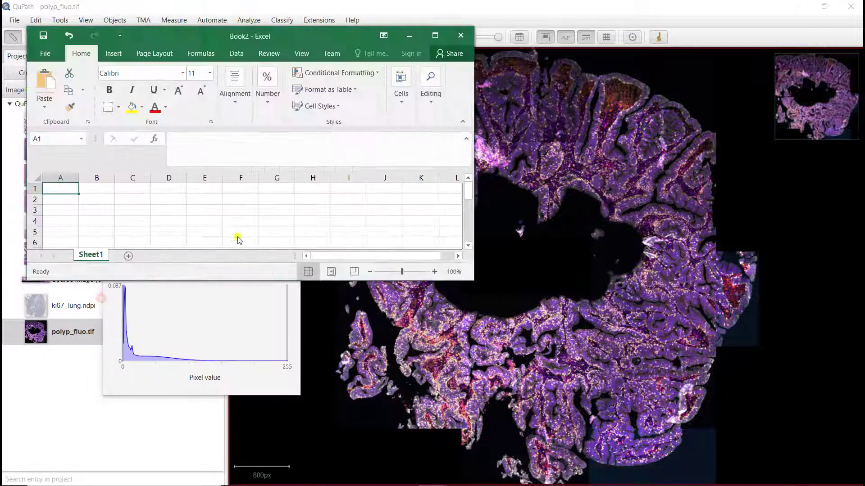
drag(223, 33, 516, 30)
drag(486, 275, 481, 368)
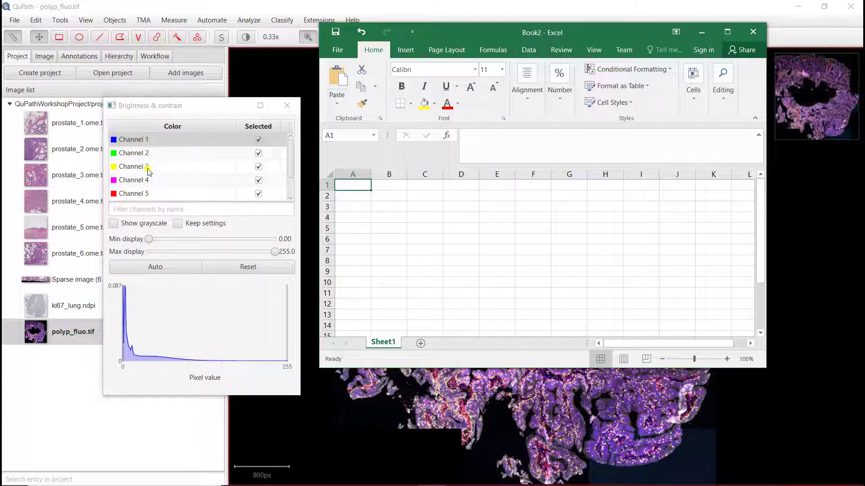
Step: Enter DAPI, Tbet and CD8 in cells A1 to A3
click(360, 191)
text(DAPI)
key(Return)
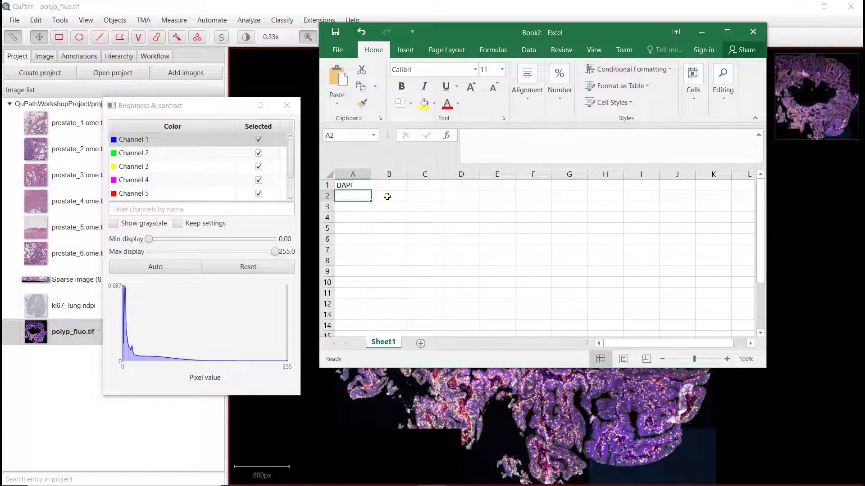
key(Caps_Lock)
text(Tbet)
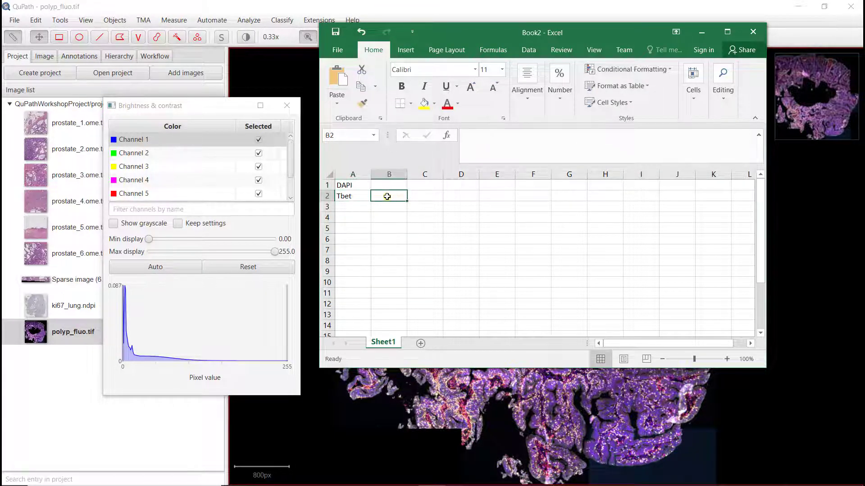
key(Return)
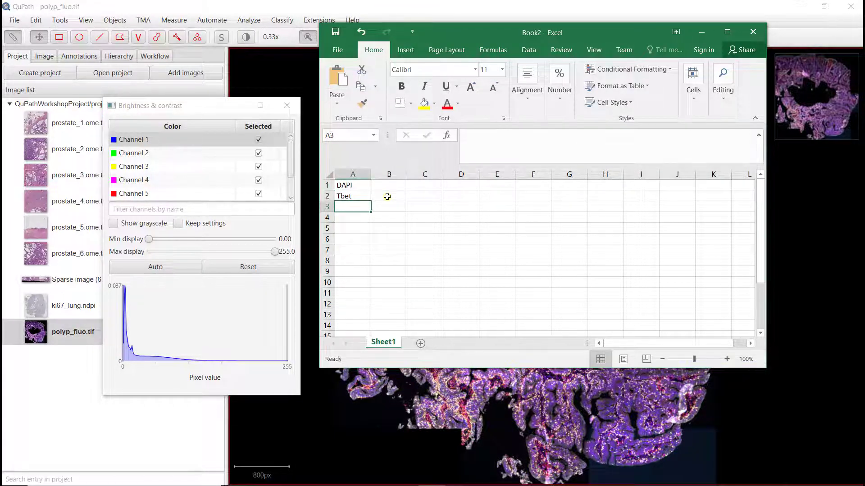
text(CD8)
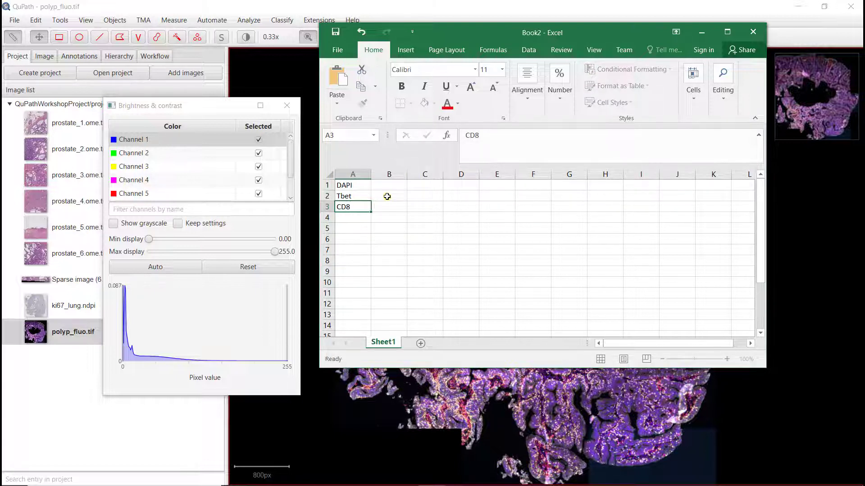
key(Return)
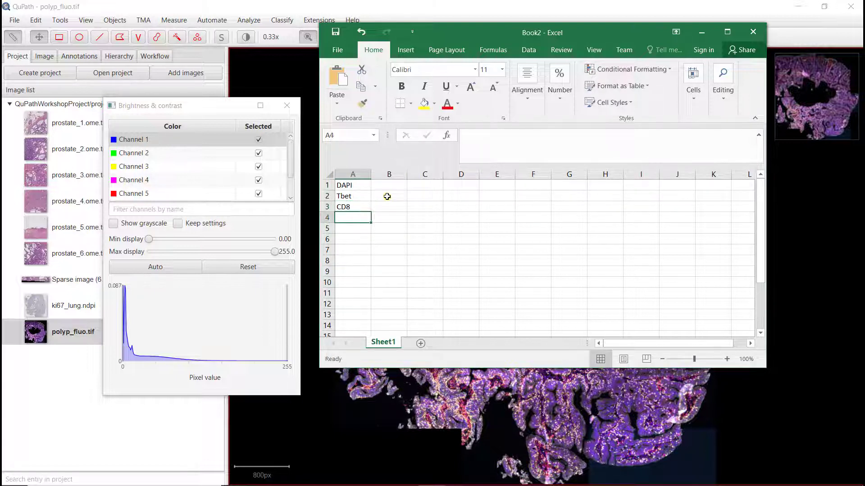
Step: Enter RORgammaT, CD4, FOXP3 and CK in cells A4 to A7
text(ROR)
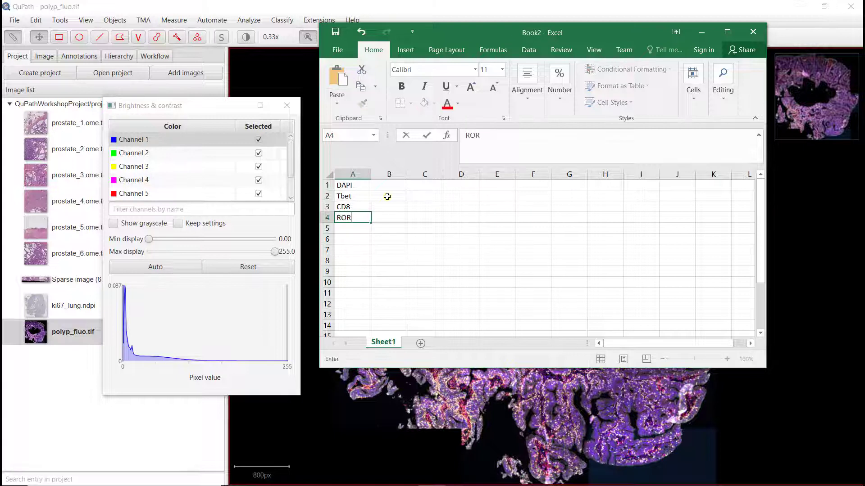
text(gammaT)
key(Return)
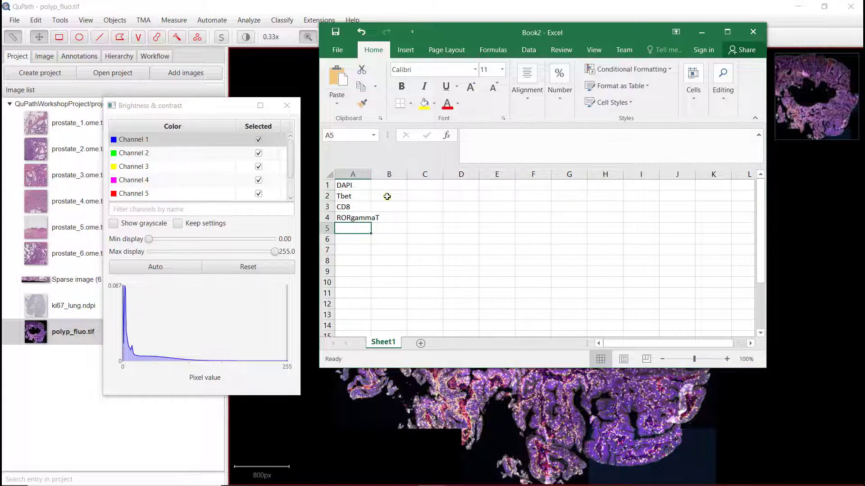
text(CD8)
key(Return)
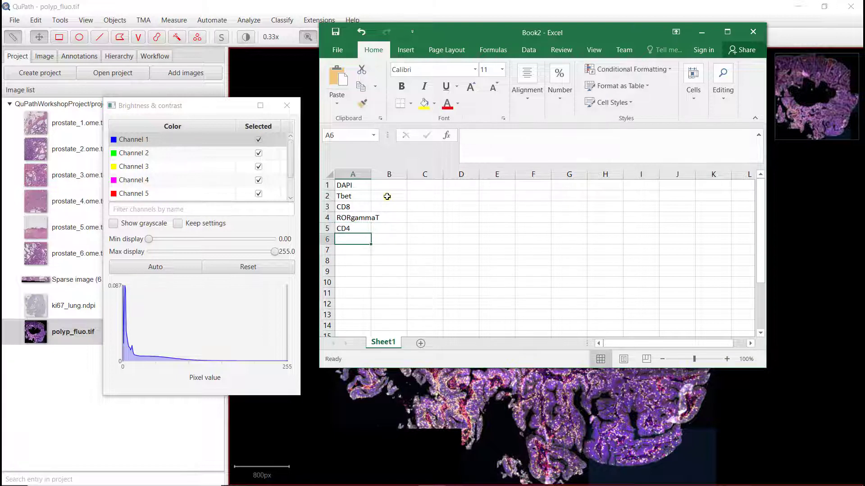
text(FOXP)
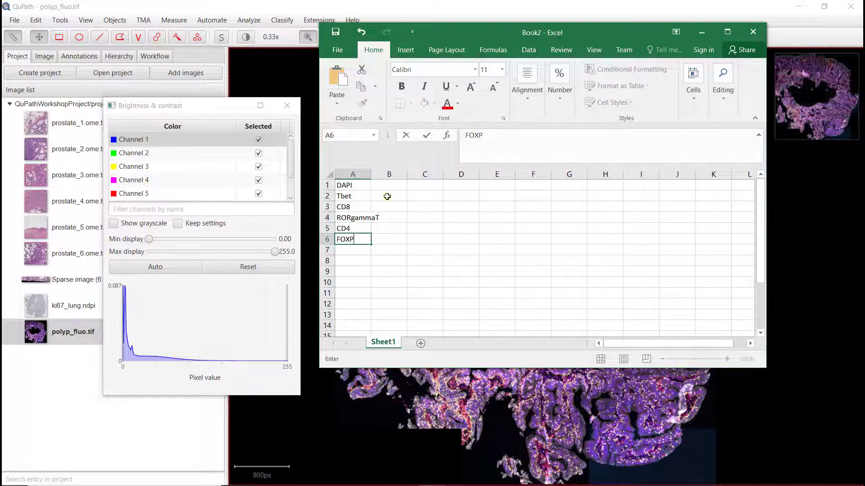
text(3)
key(Return)
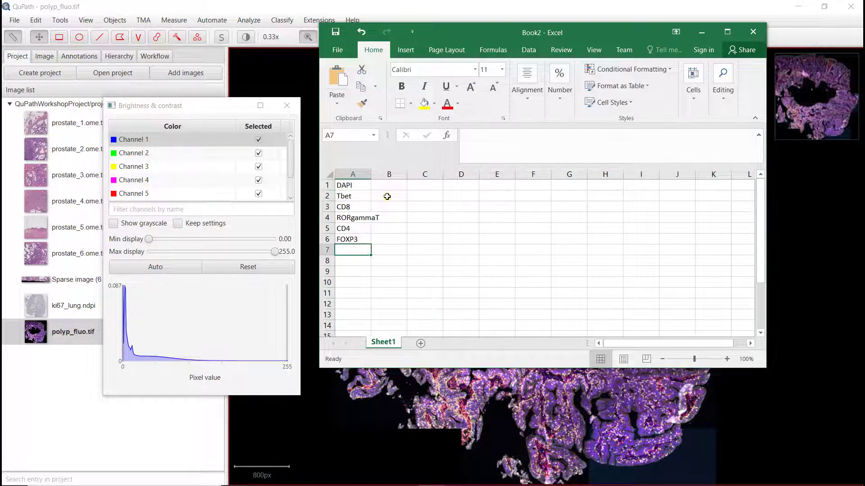
text(ck)
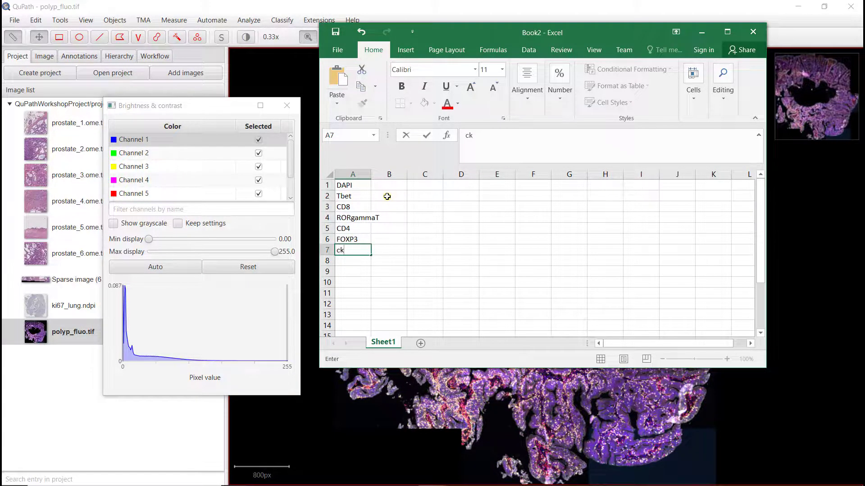
text(CK)
key(Caps_Lock)
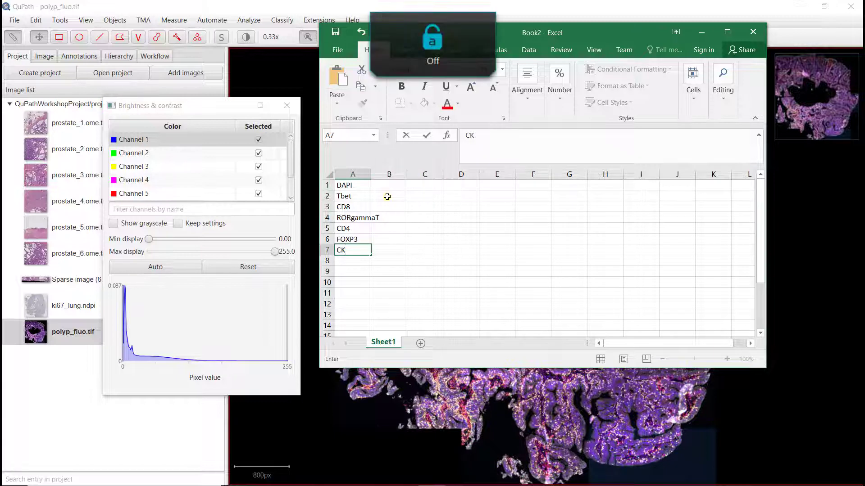
Step: Copy the seven channel names in A1:A7
drag(347, 185, 348, 250)
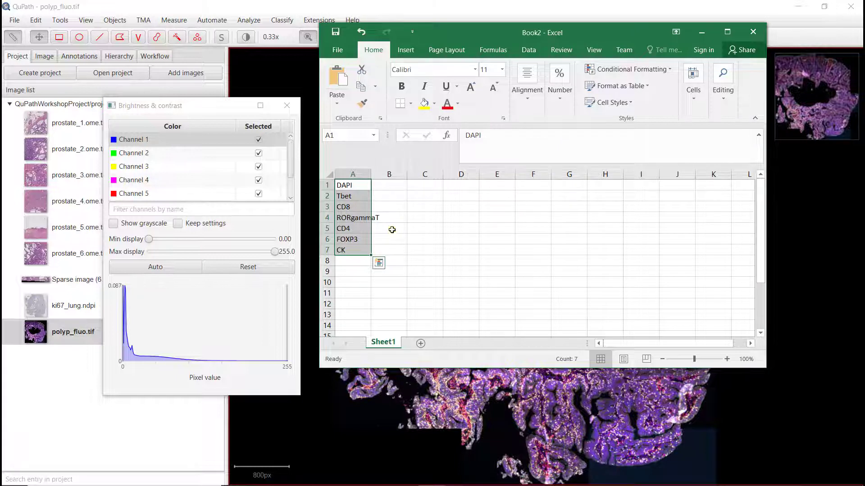
right_click(351, 185)
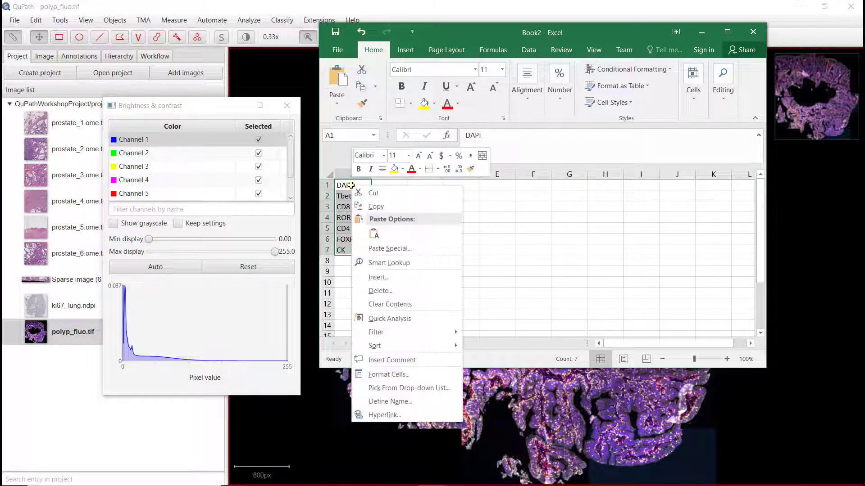
click(376, 206)
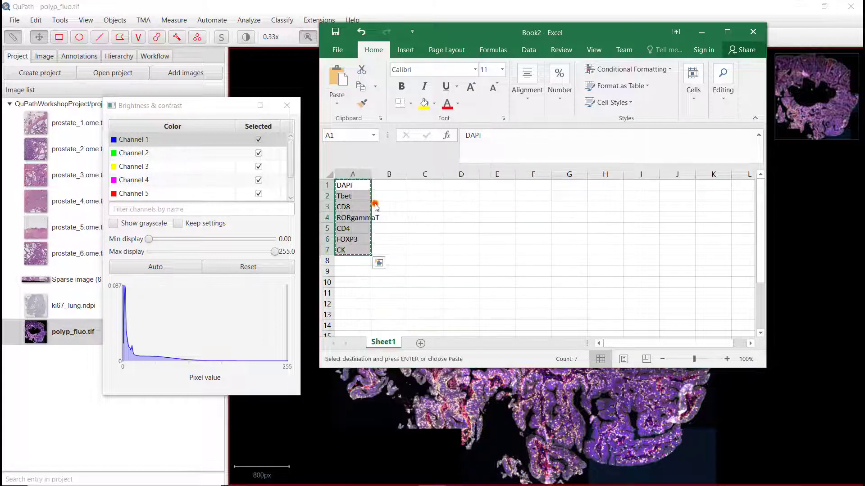
Step: Select all channel rows and paste the names, applying DAPI, Tbet, CD8, RORgammaT, CD4, FOXP3, CK
click(180, 107)
click(183, 153)
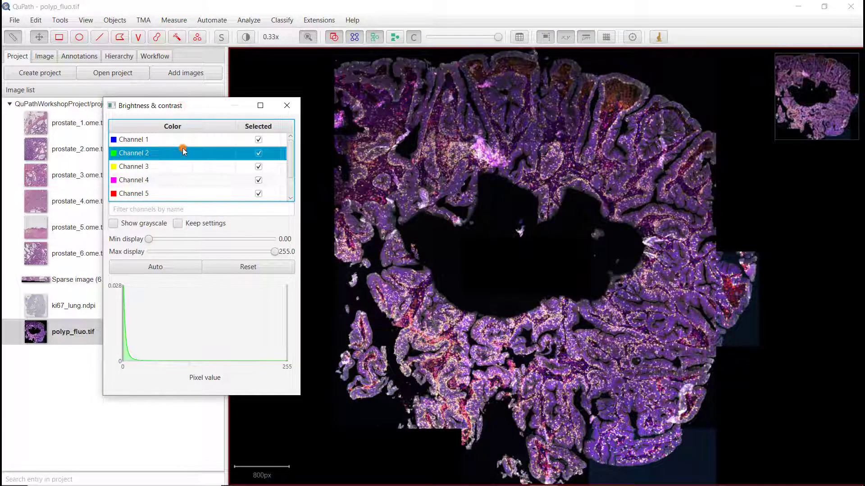
key(ctrl+a)
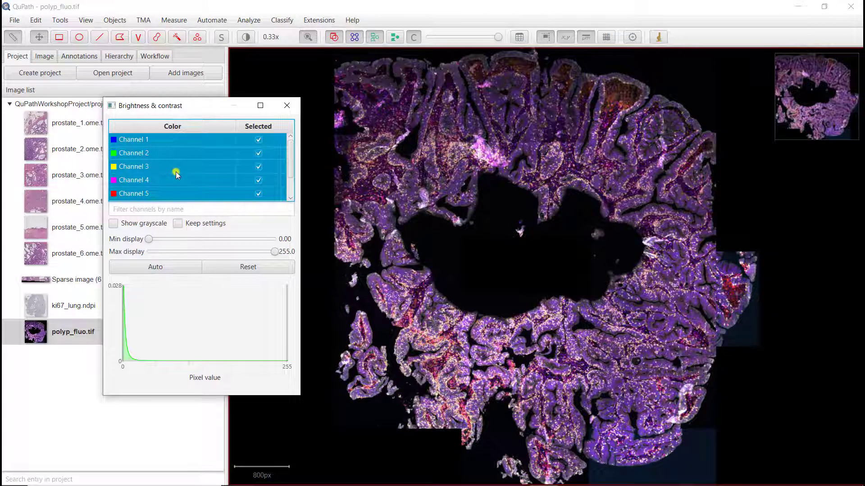
right_click(174, 140)
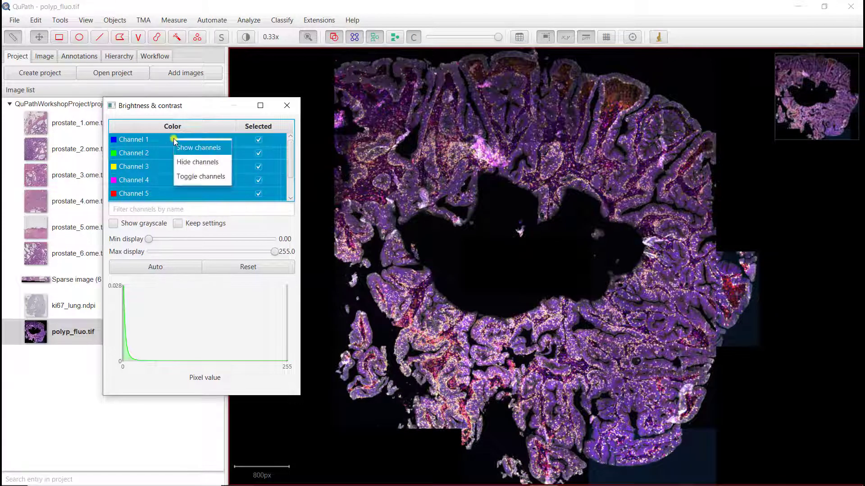
click(167, 143)
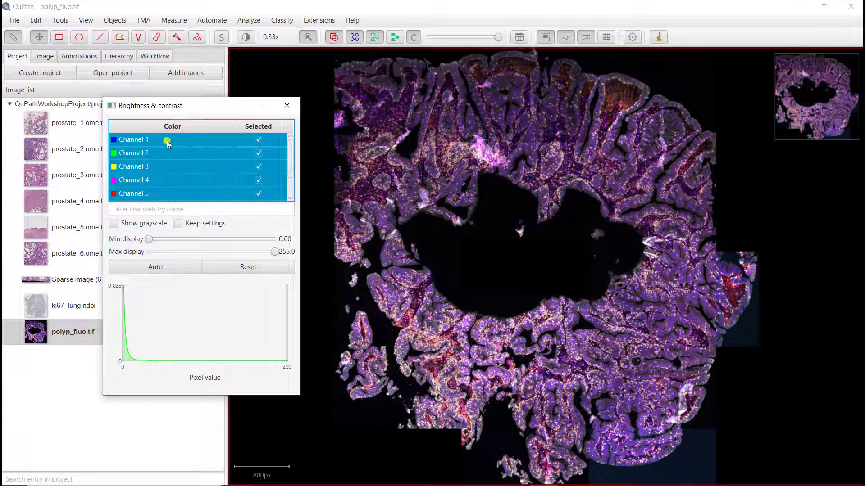
key(ctrl+v)
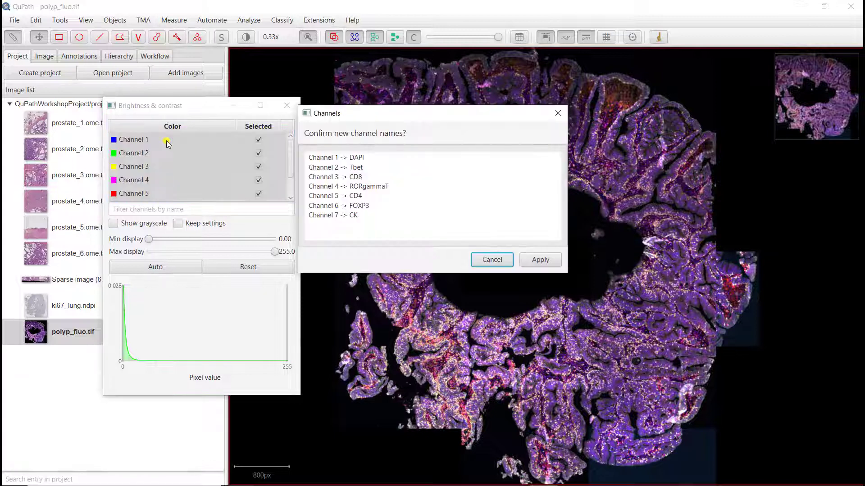
click(539, 261)
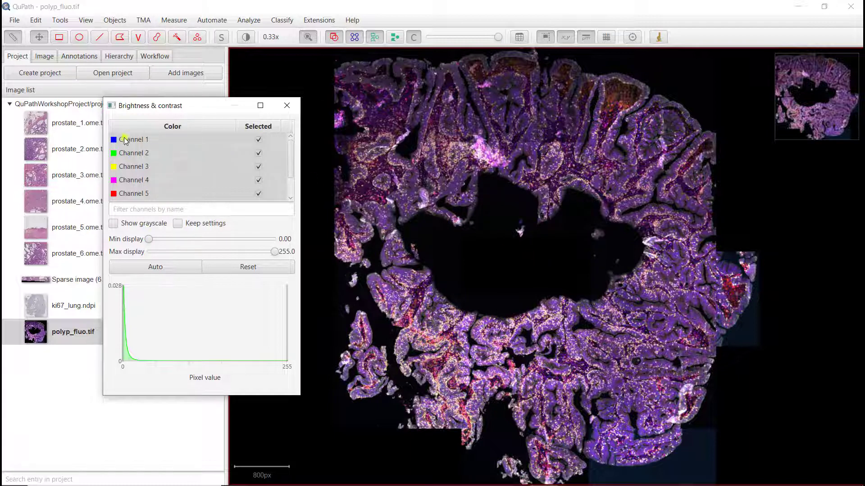
Step: Select the Tbet (C2) row, move the dialog aside, and switch the display to grayscale
click(186, 150)
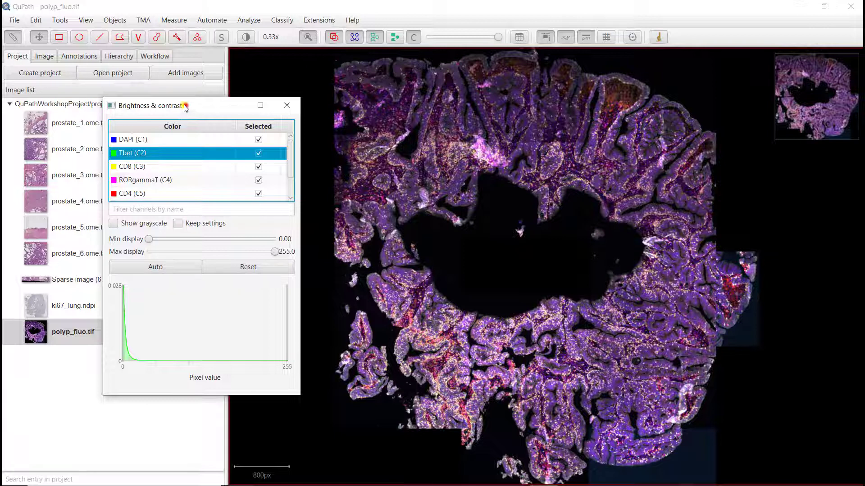
drag(185, 106, 164, 117)
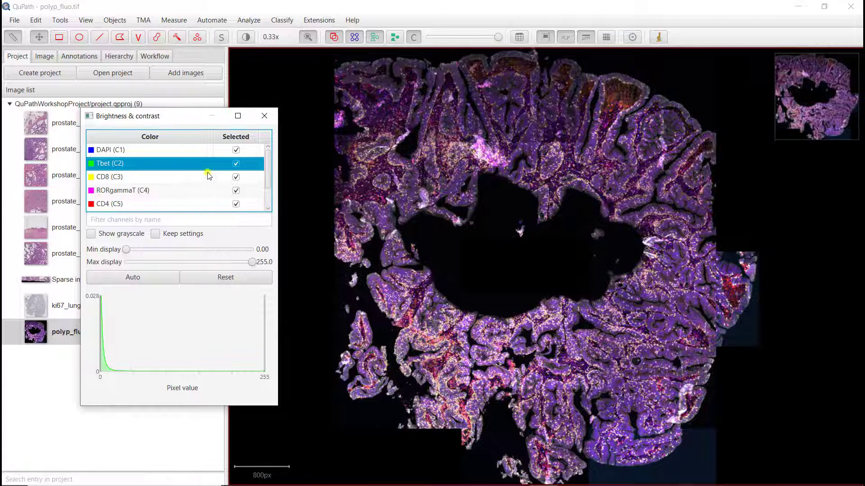
click(113, 238)
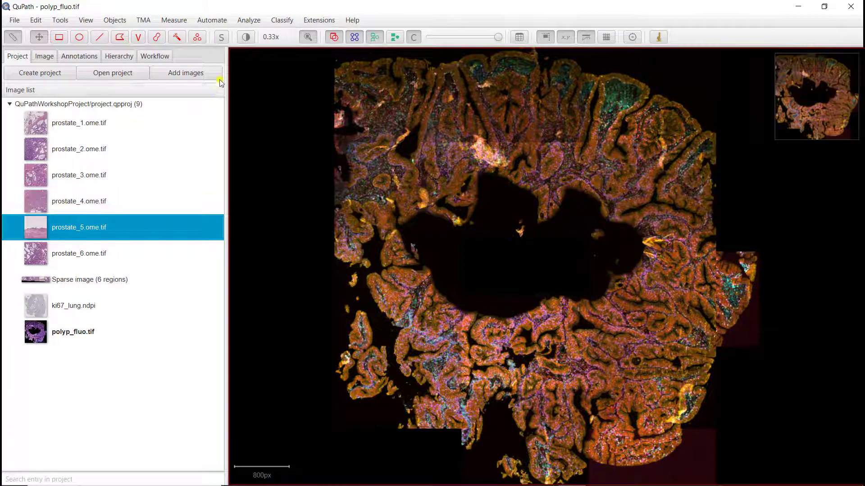
Step: Reopen Brightness & contrast and display only the DAPI channel
click(246, 36)
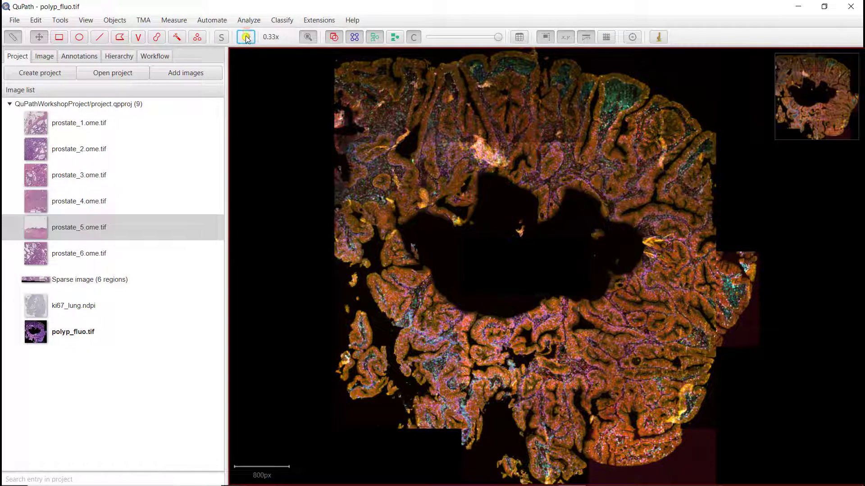
click(246, 37)
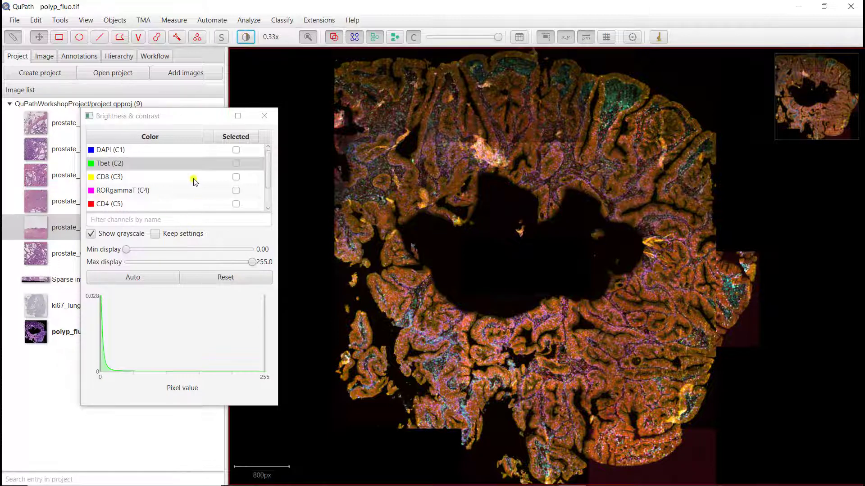
scroll(192, 180, down, 2)
scroll(189, 183, up, 2)
click(236, 163)
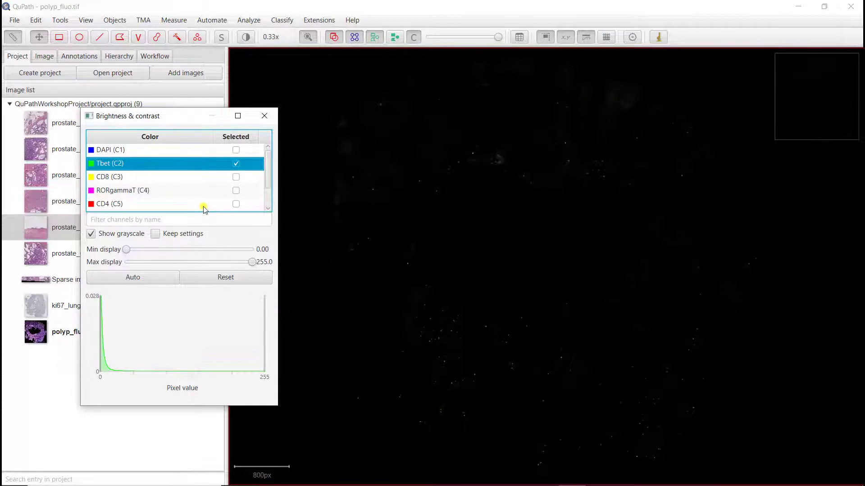
click(236, 150)
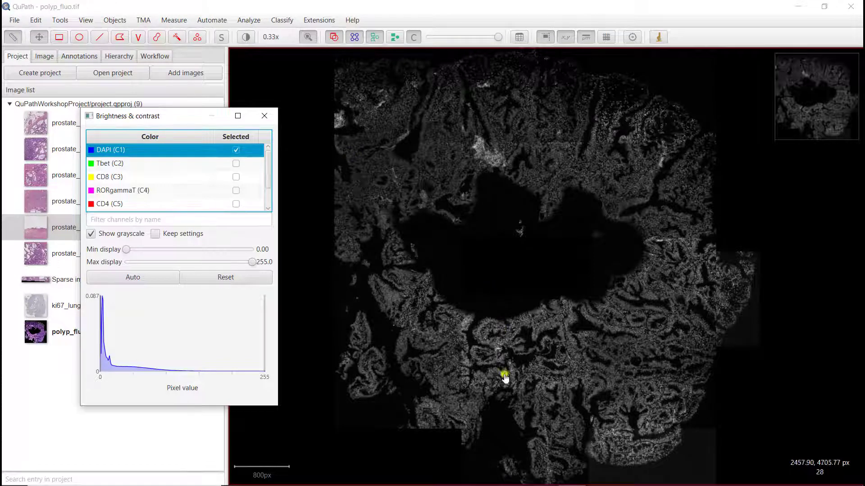
Step: Zoom in on the tissue and set DAPI's maximum display to 211.3
click(308, 37)
scroll(563, 384, up, 2)
scroll(563, 383, up, 2)
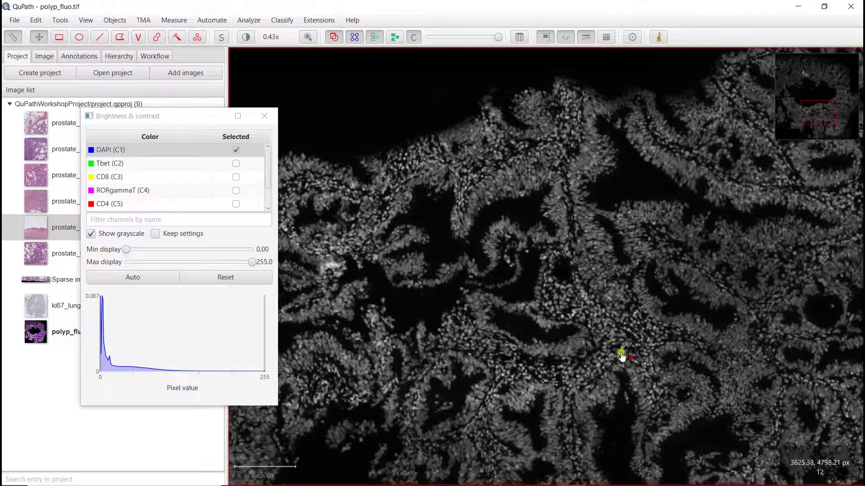
scroll(461, 288, up, 2)
scroll(536, 195, up, 2)
scroll(537, 195, down, 6)
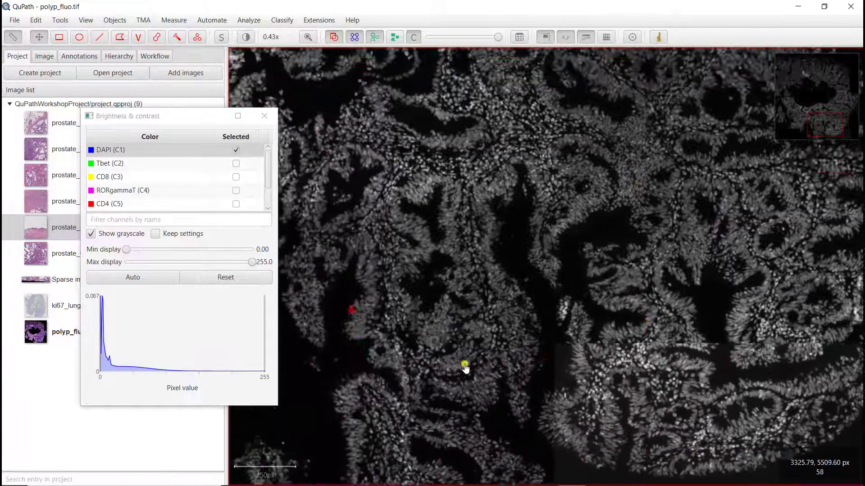
scroll(480, 174, down, 2)
scroll(488, 197, up, 4)
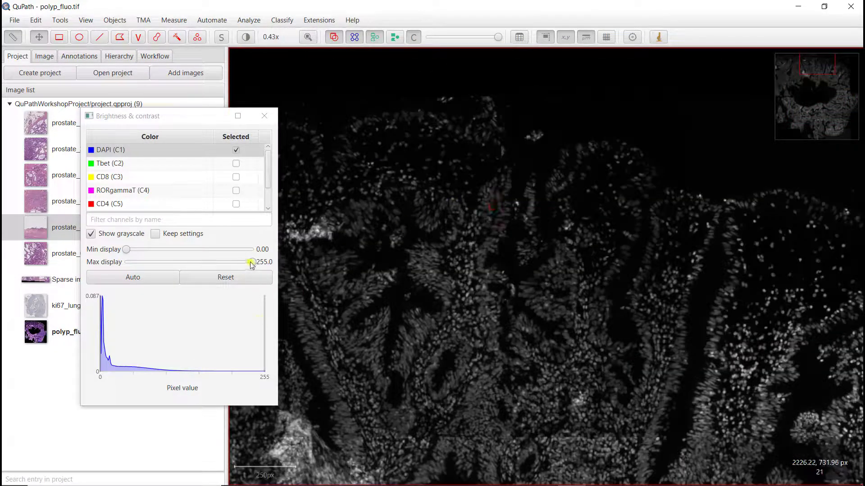
drag(252, 262, 230, 265)
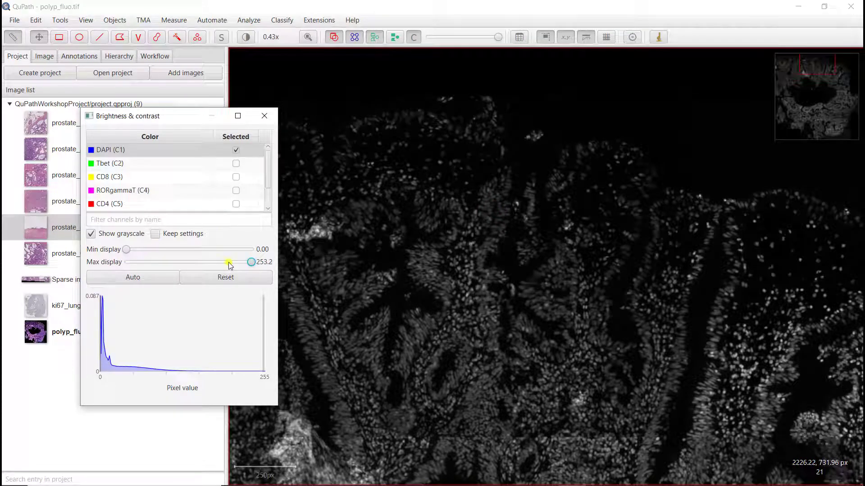
click(229, 263)
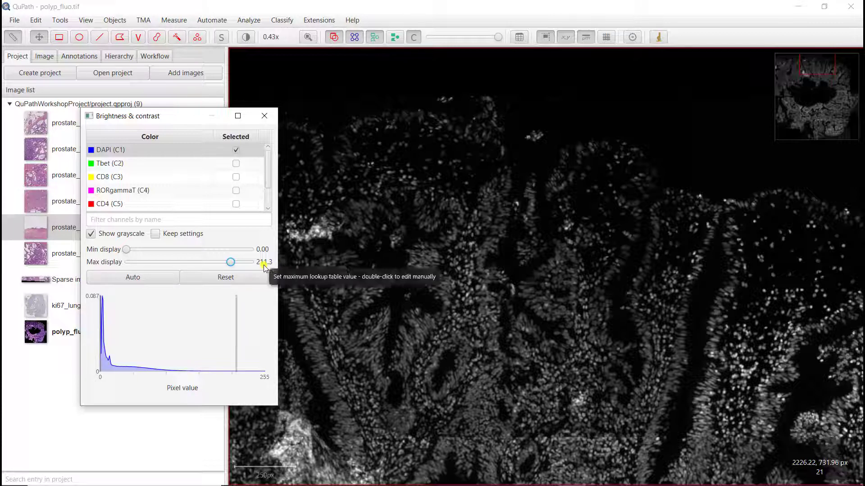
Step: Zoom out and recentre the whole polyp in the viewer
scroll(532, 352, down, 3)
scroll(598, 395, down, 5)
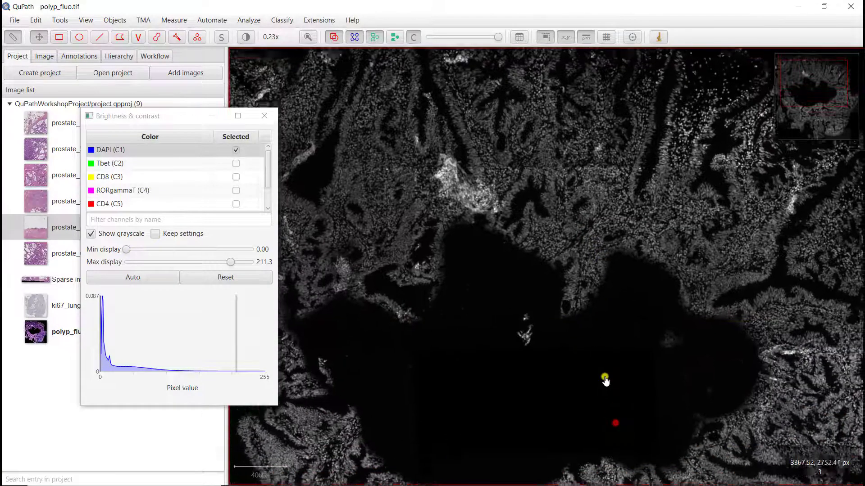
scroll(613, 358, down, 4)
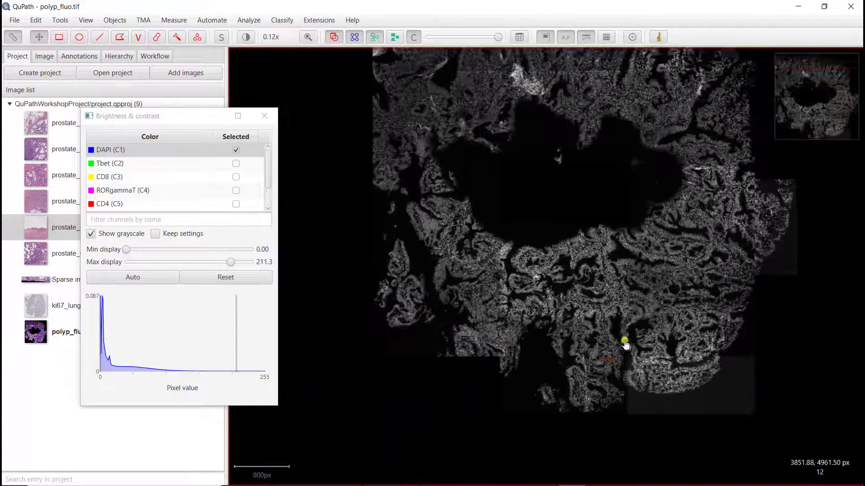
drag(539, 174, 540, 177)
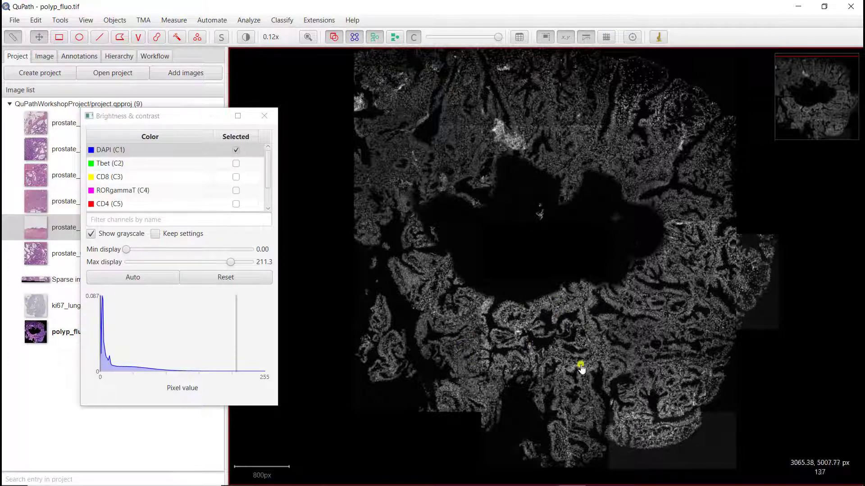
Step: Raise DAPI's maximum display value slightly above 211.3
click(232, 262)
drag(232, 261, 241, 264)
drag(242, 171, 239, 170)
Step: Display the Tbet channel zoomed in and lower its maximum display to about 228.6
click(236, 163)
scroll(458, 236, up, 3)
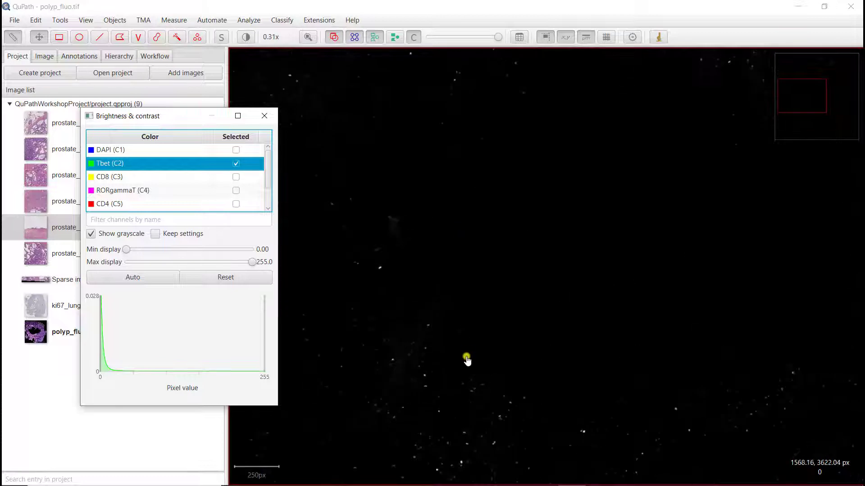
click(466, 356)
scroll(501, 253, up, 3)
scroll(519, 380, up, 3)
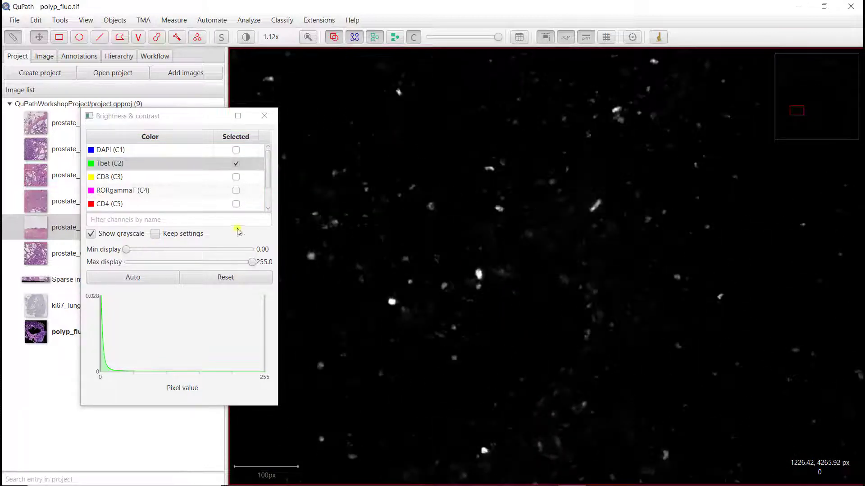
drag(254, 263, 239, 263)
drag(479, 332, 544, 278)
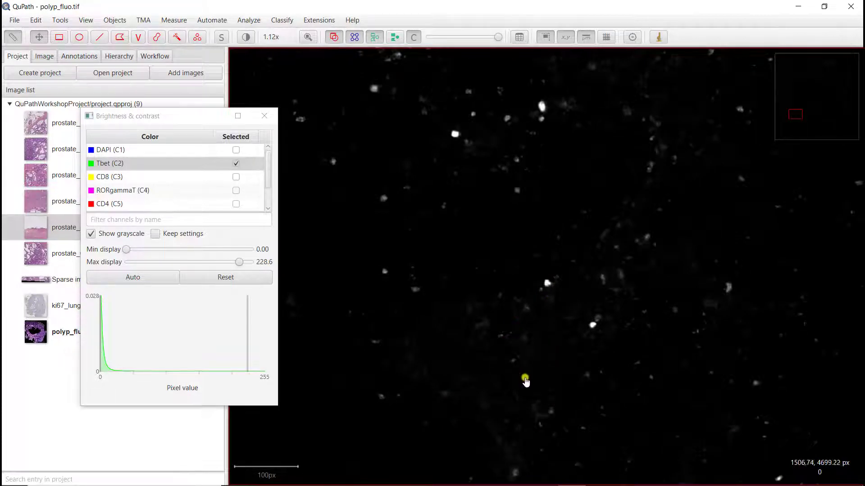
drag(525, 382, 477, 369)
drag(563, 411, 548, 365)
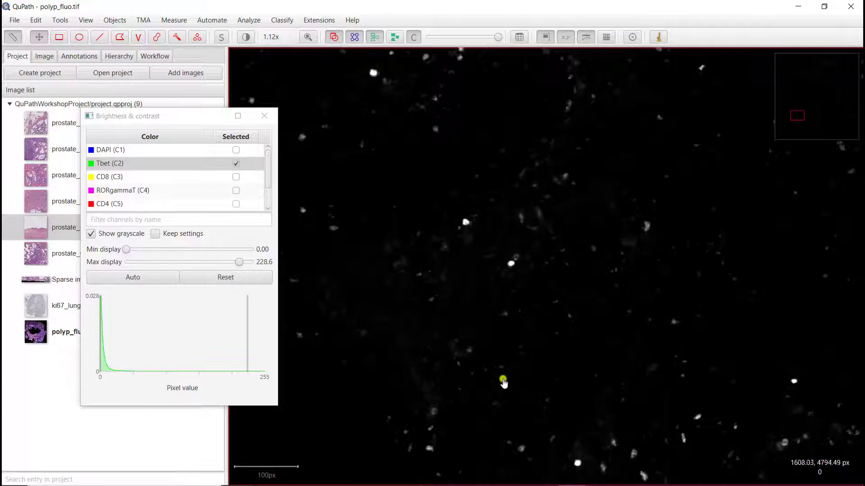
scroll(503, 383, up, 5)
drag(444, 341, 542, 364)
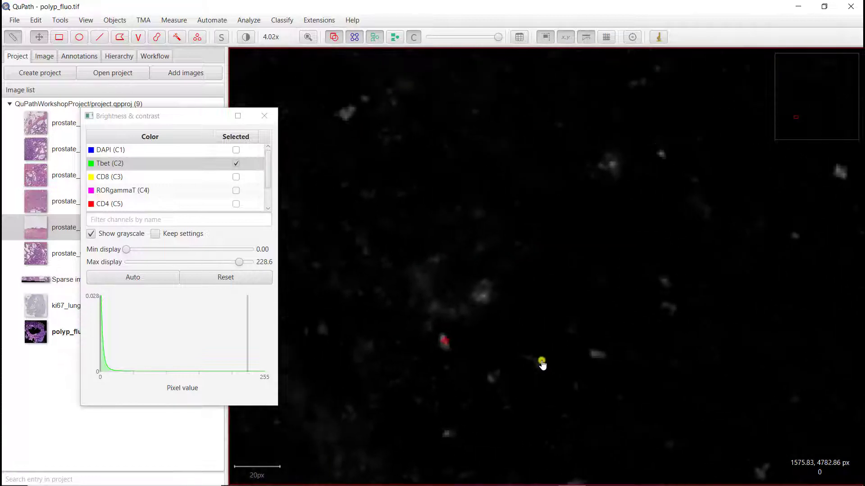
Step: Set Tbet's minimum display to 13.7 and its maximum to about 231
drag(125, 250, 136, 251)
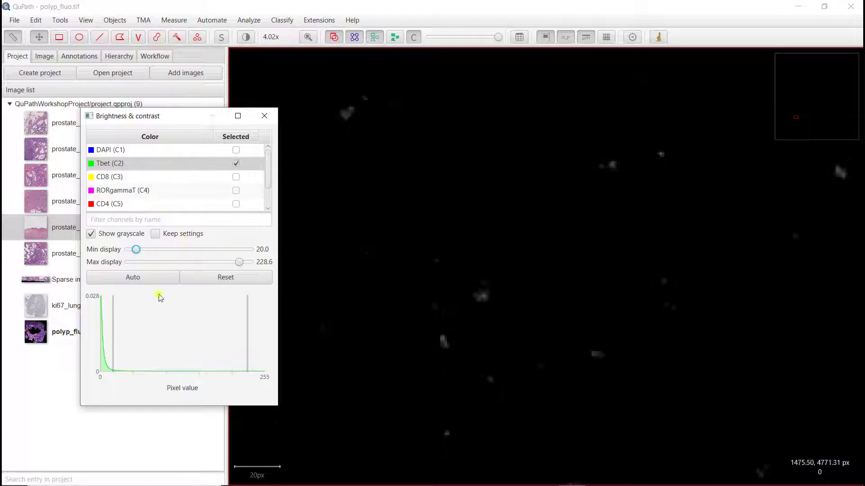
drag(136, 251, 135, 251)
key(Left)
scroll(425, 332, down, 10)
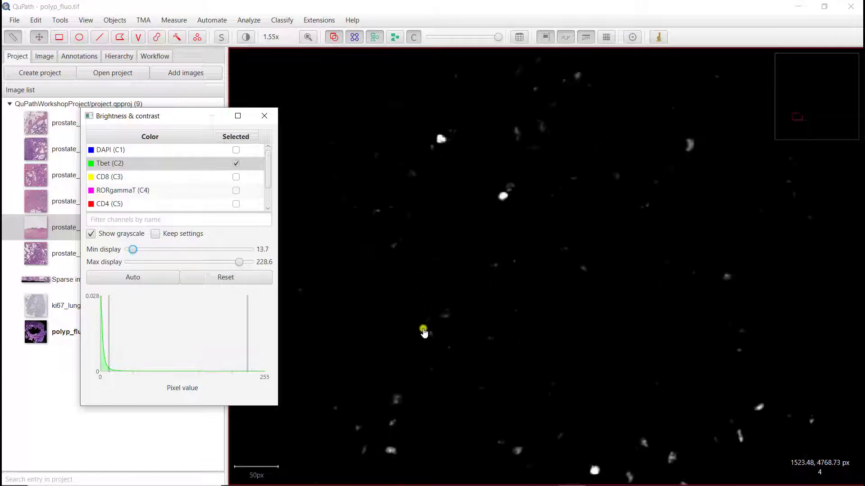
scroll(515, 323, down, 3)
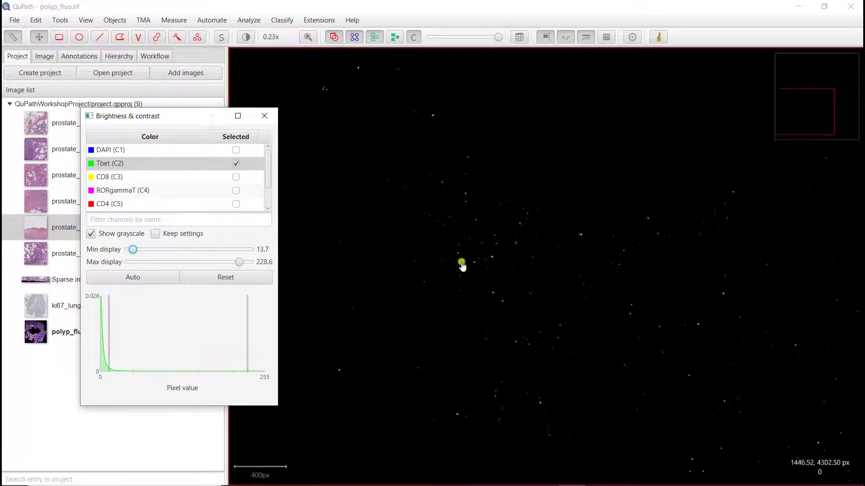
drag(241, 265, 242, 265)
Step: Display CD8 (C3) and raise its minimum display to 15.5, keeping the maximum at 255
click(235, 177)
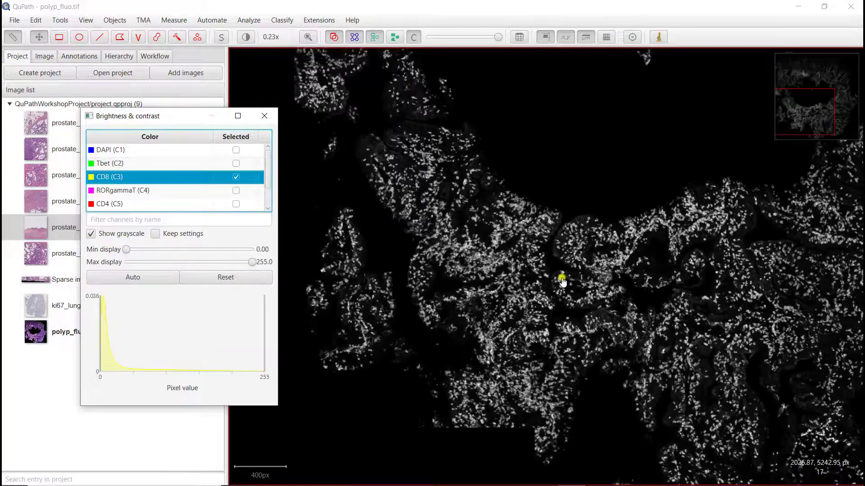
scroll(678, 343, up, 2)
scroll(678, 342, up, 5)
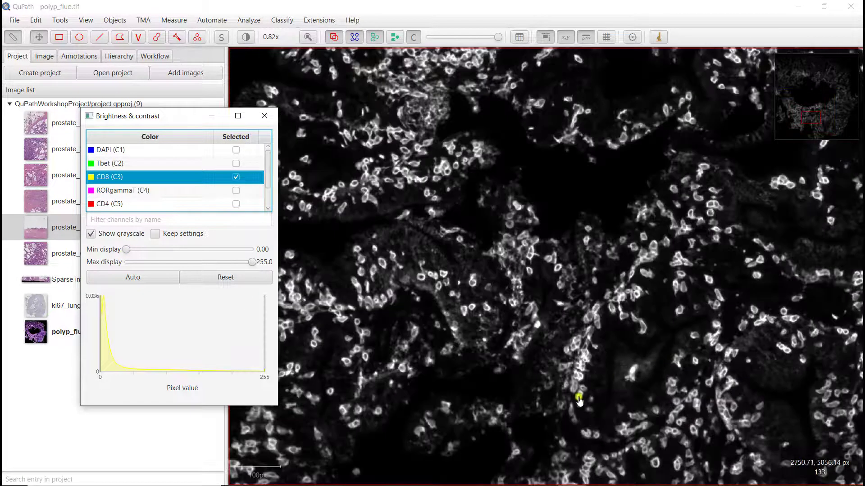
scroll(447, 260, up, 4)
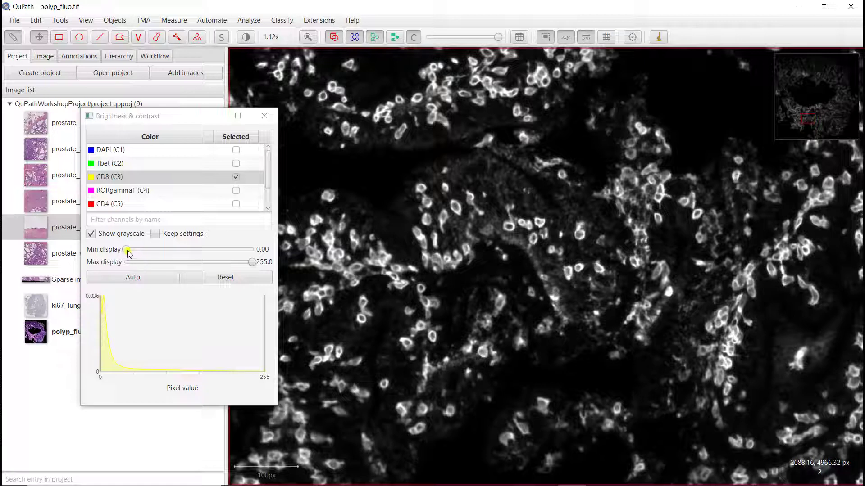
drag(128, 252, 134, 255)
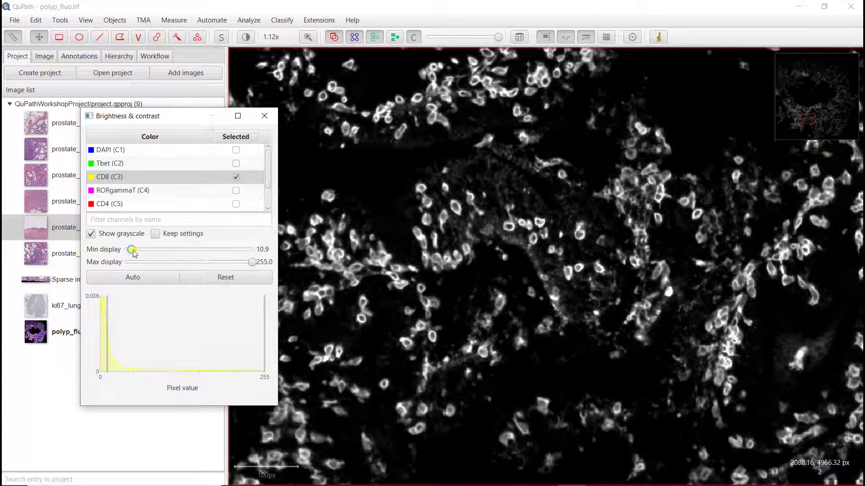
drag(134, 255, 139, 254)
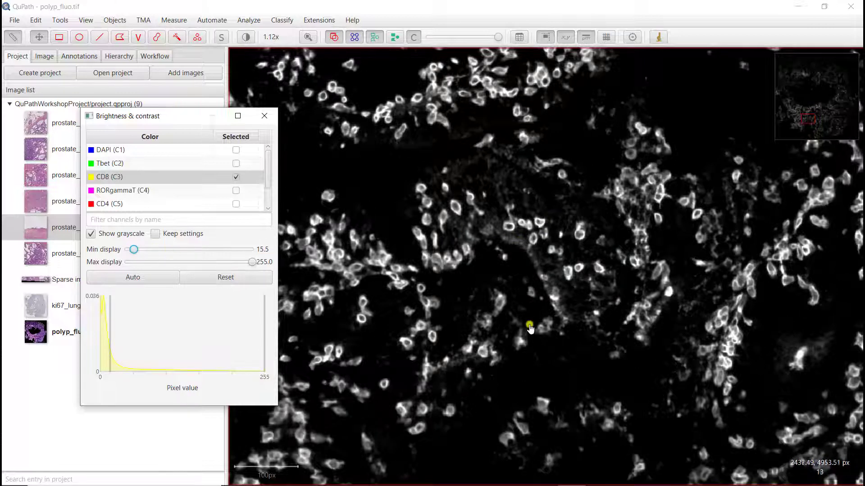
scroll(529, 328, down, 10)
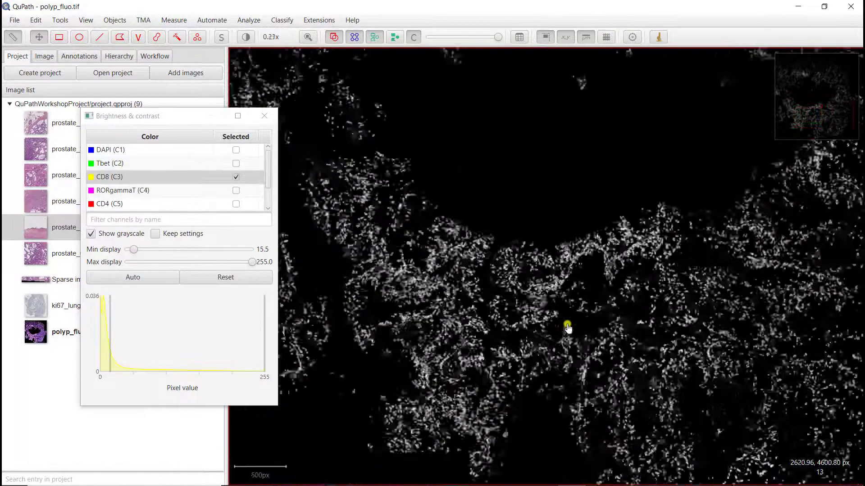
scroll(567, 328, up, 6)
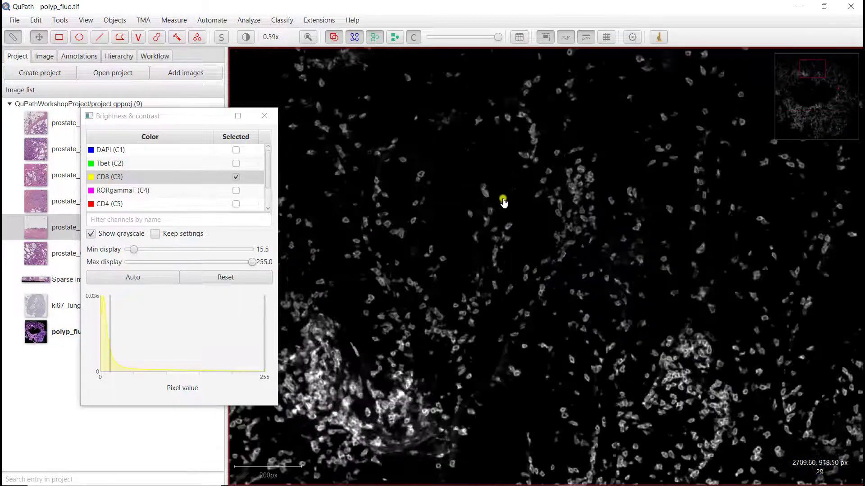
click(236, 191)
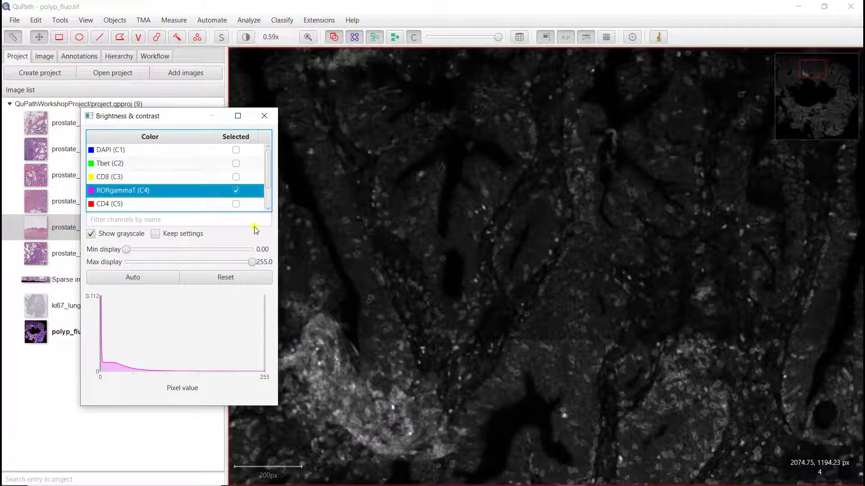
drag(380, 367, 442, 353)
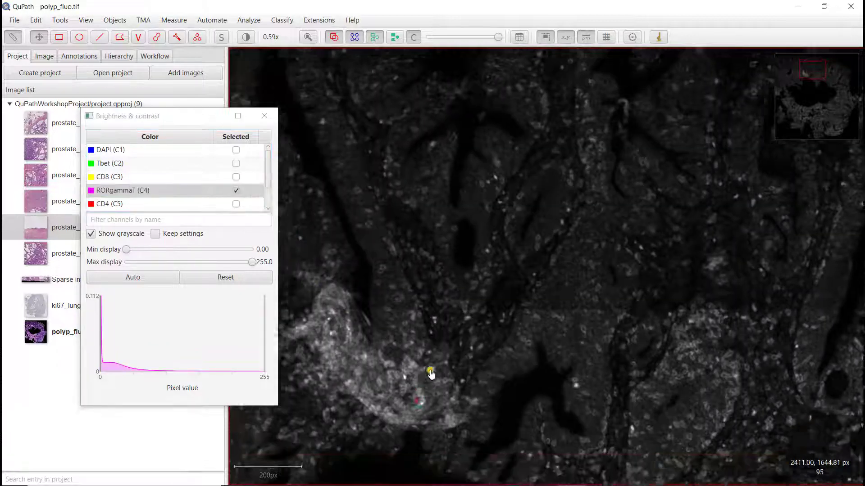
drag(449, 392, 477, 314)
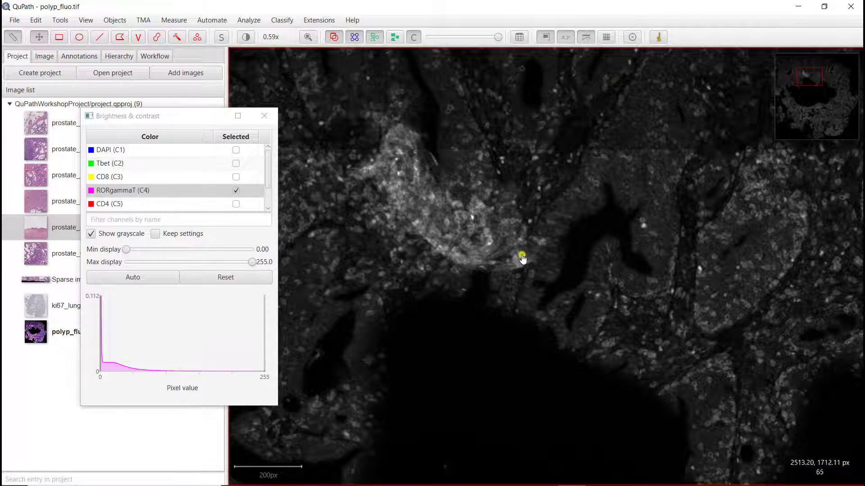
drag(599, 339, 569, 305)
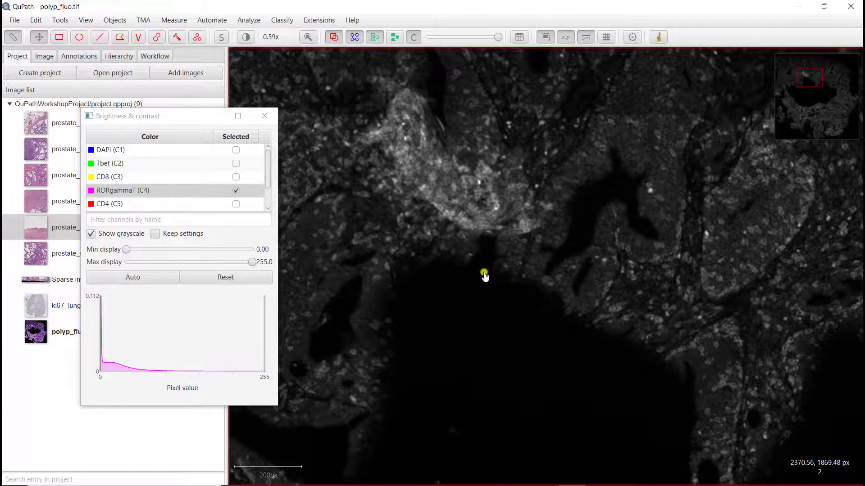
drag(484, 272, 492, 340)
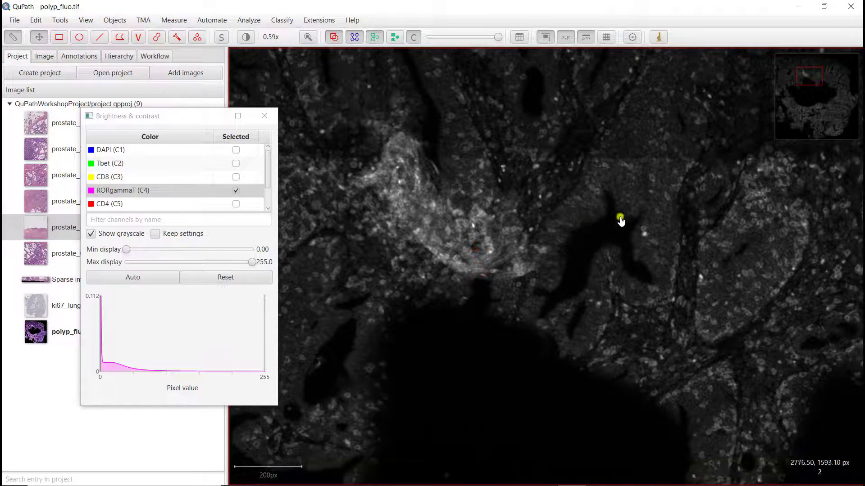
scroll(615, 285, up, 5)
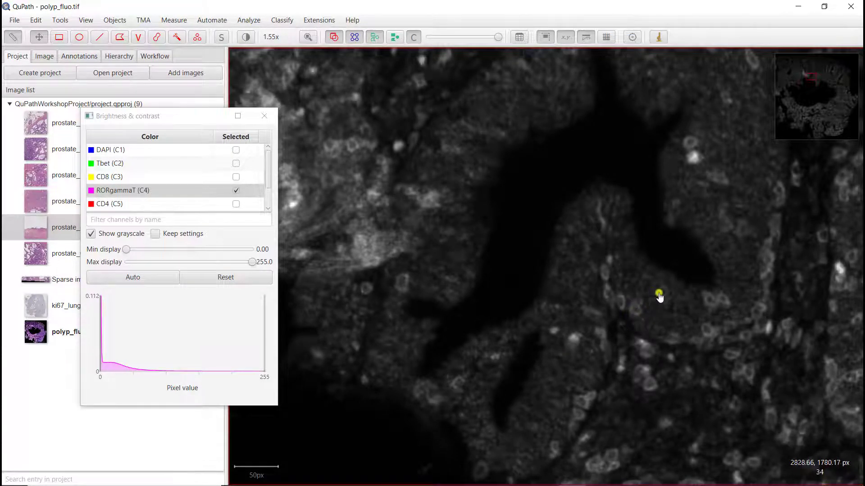
click(236, 205)
click(236, 205)
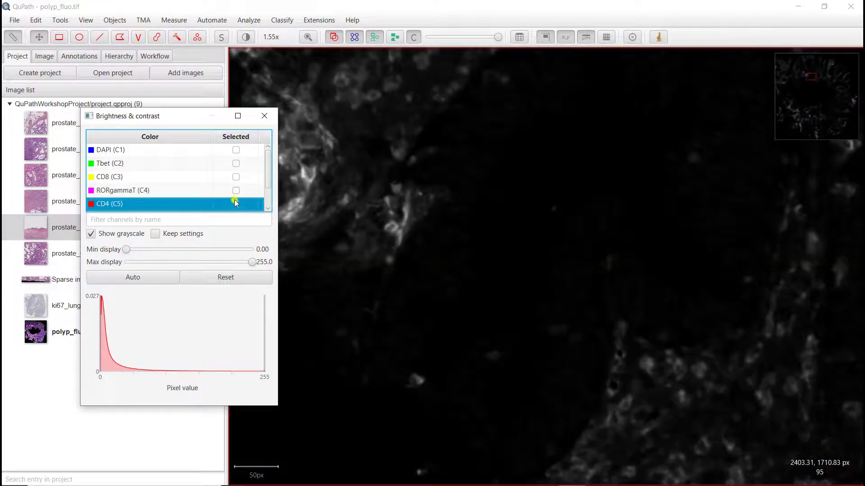
click(235, 191)
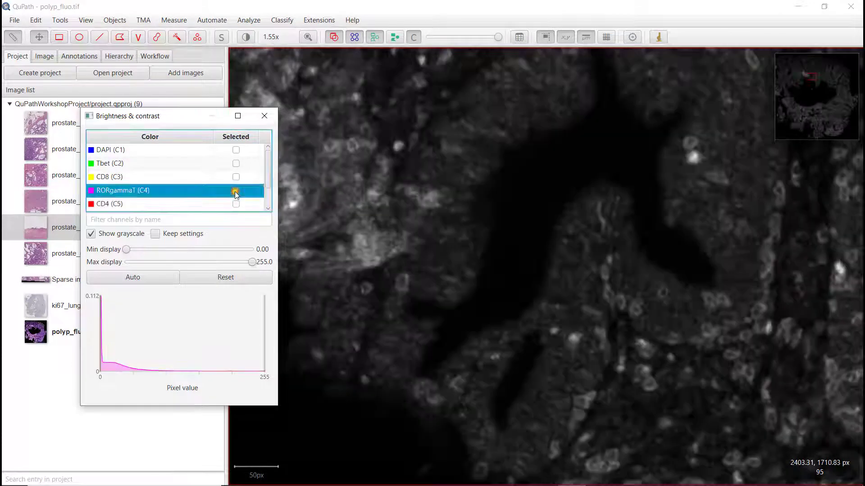
click(236, 177)
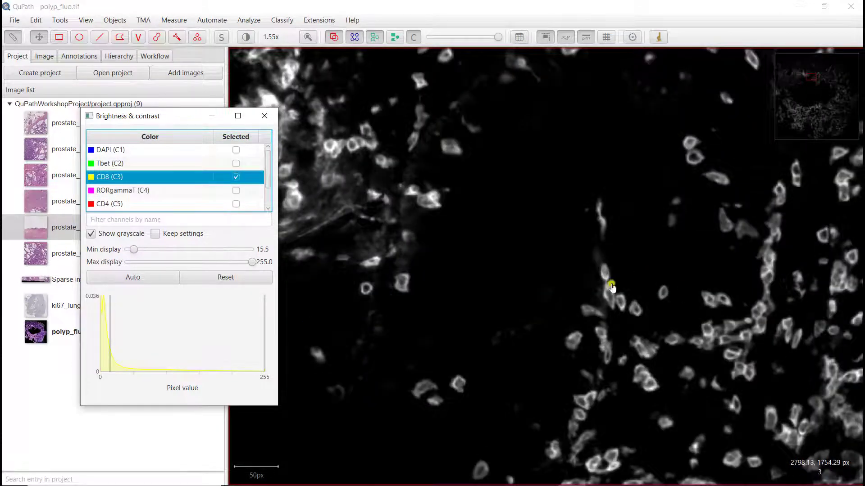
click(235, 191)
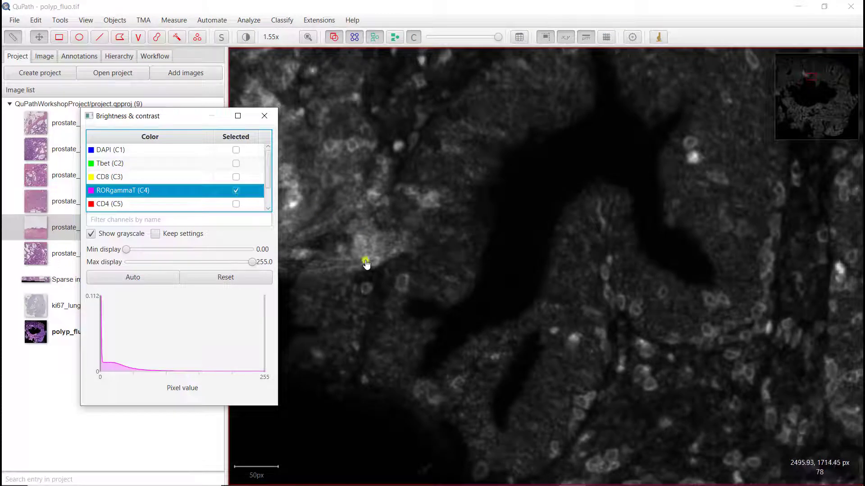
drag(459, 359, 543, 367)
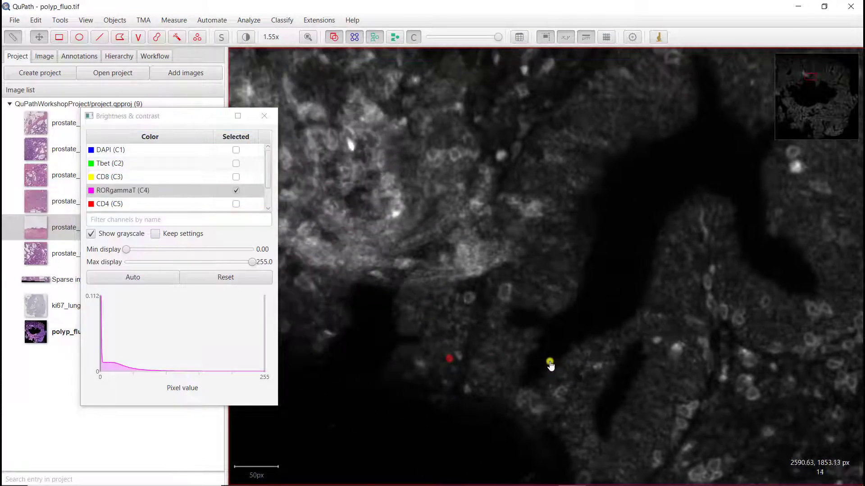
drag(602, 289, 584, 334)
scroll(584, 334, down, 5)
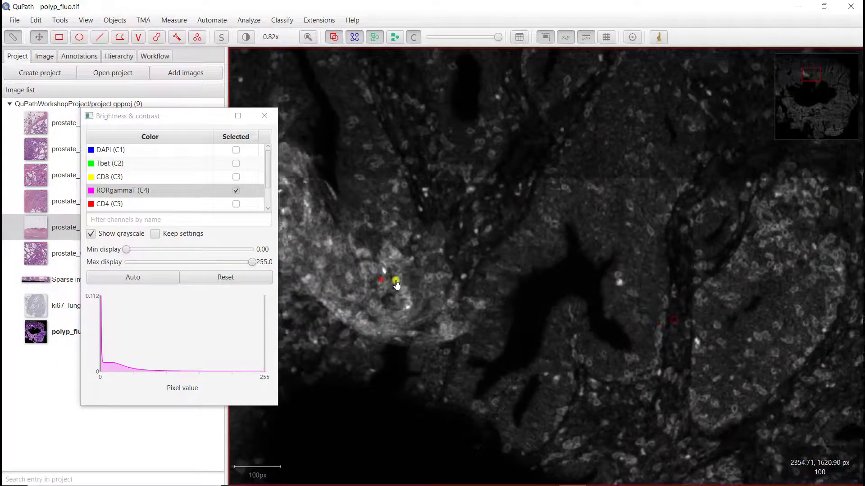
drag(396, 283, 455, 282)
drag(377, 328, 409, 324)
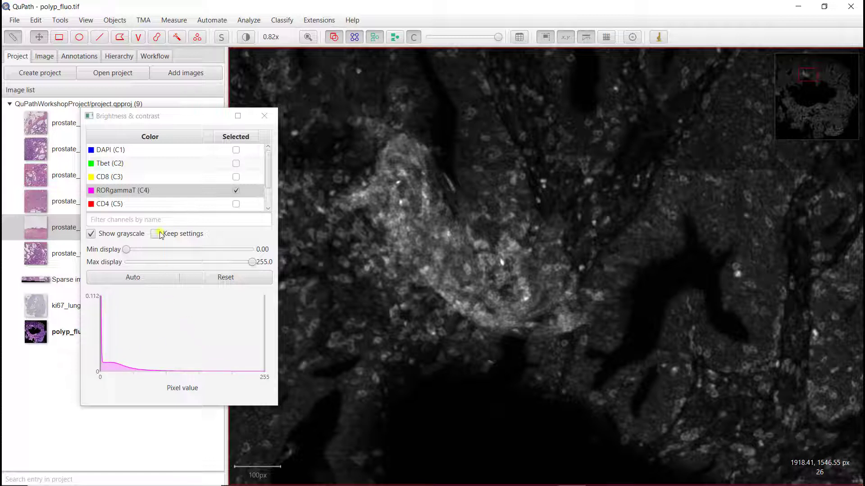
Step: Raise RORgammaT's minimum display to about 64 and lower its maximum to 237.7
drag(126, 250, 153, 255)
click(140, 251)
click(156, 251)
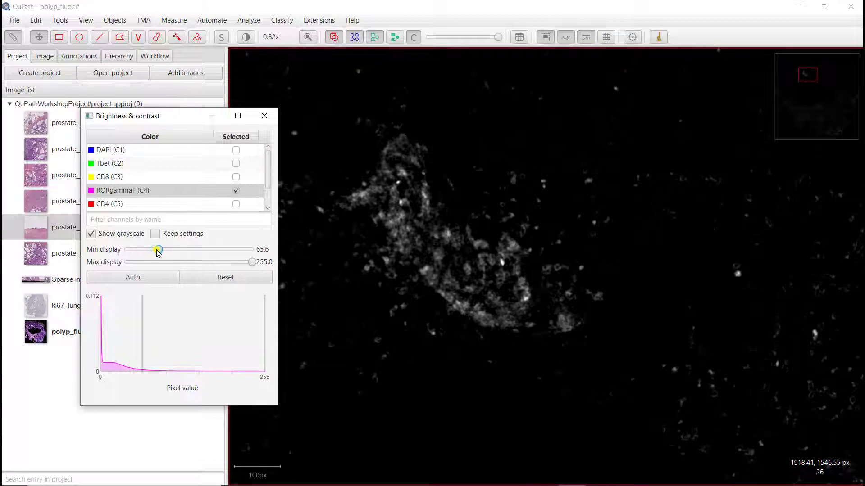
drag(157, 252, 157, 253)
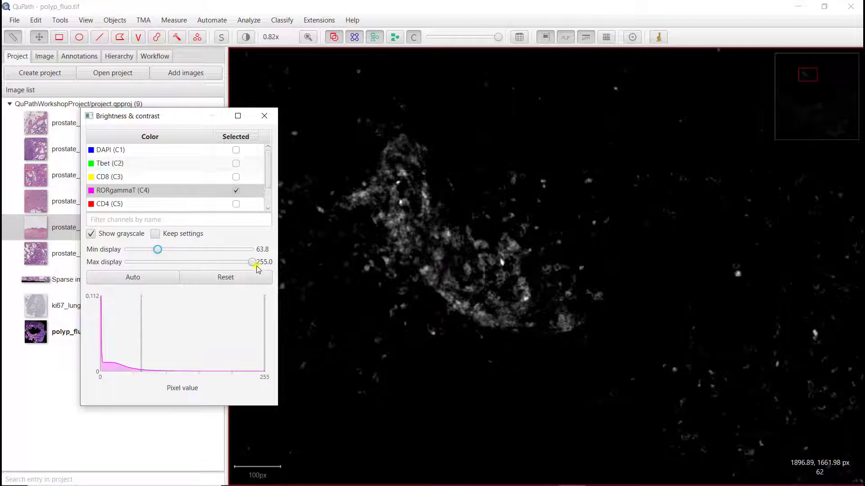
drag(251, 262, 245, 262)
scroll(487, 359, down, 8)
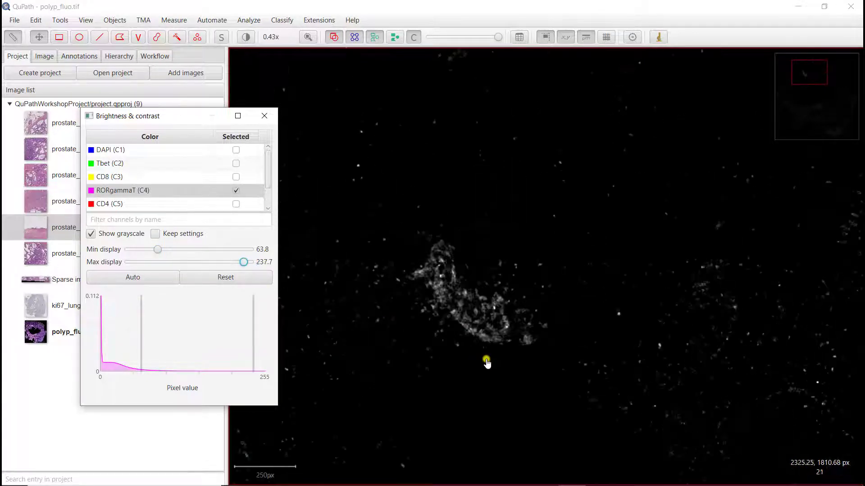
drag(546, 394, 571, 303)
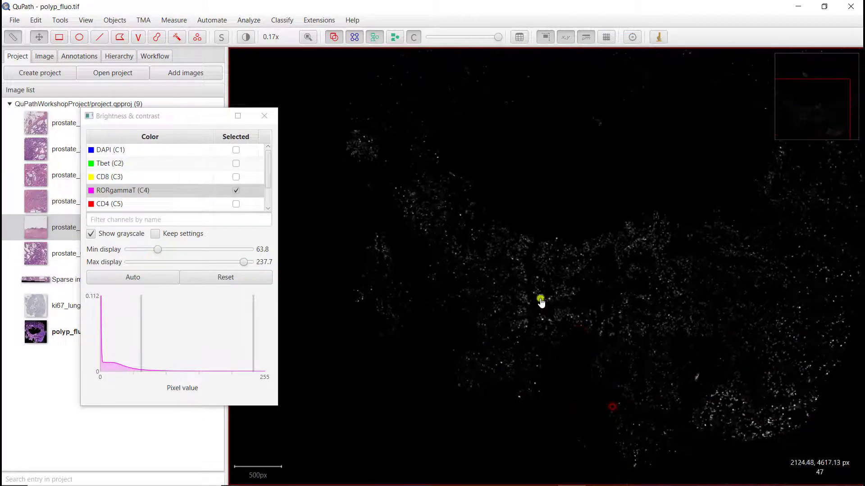
scroll(541, 302, up, 10)
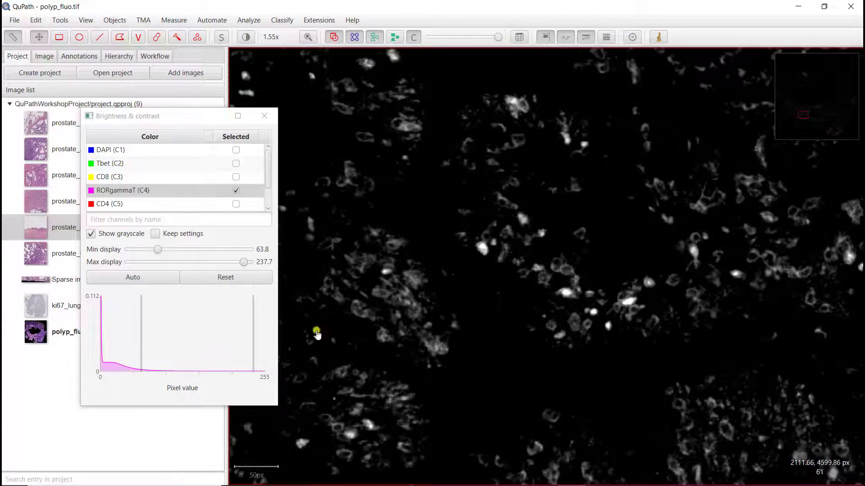
Step: Keep raising the RORgammaT minimum to about 100.2 while panning to check the background
drag(155, 252, 173, 251)
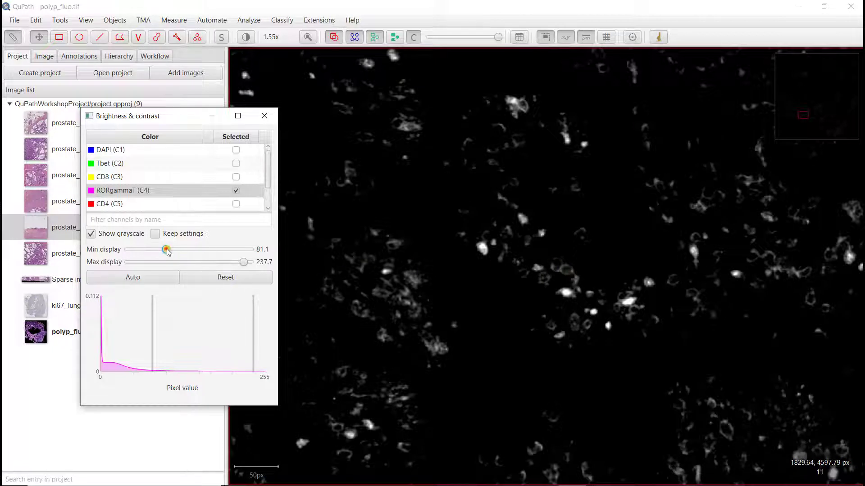
drag(168, 252, 171, 251)
scroll(536, 374, down, 5)
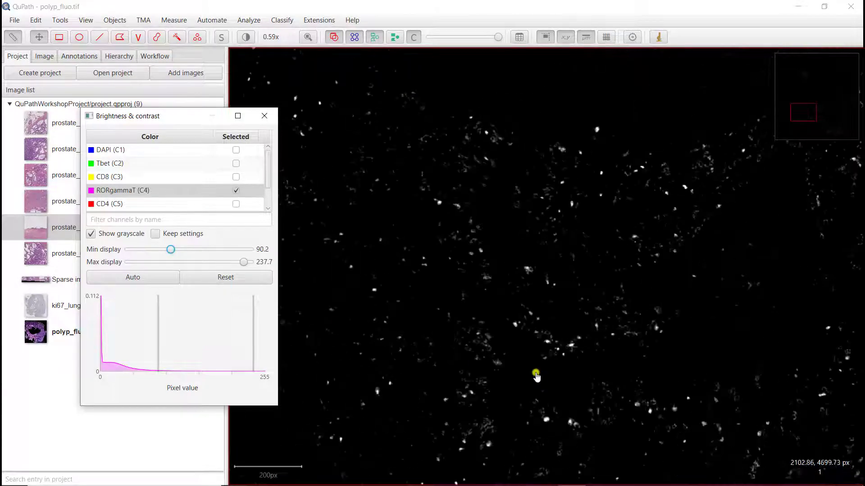
drag(617, 363, 518, 323)
scroll(591, 345, up, 8)
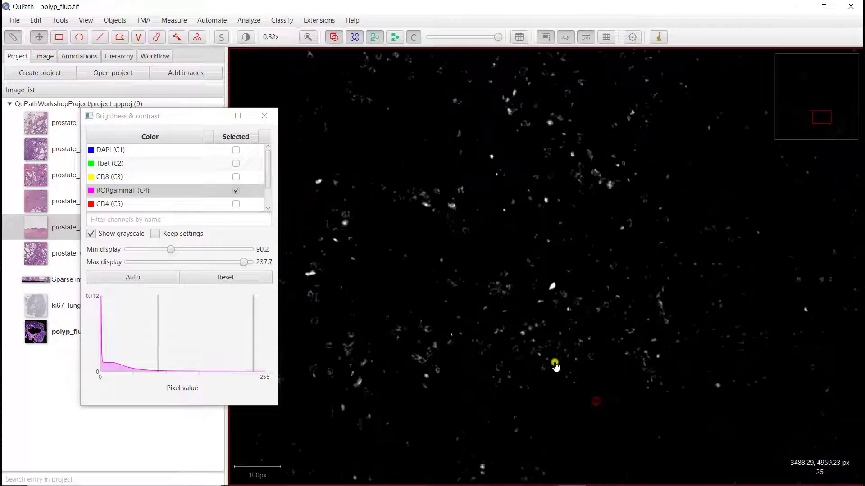
drag(171, 249, 176, 249)
scroll(564, 396, down, 5)
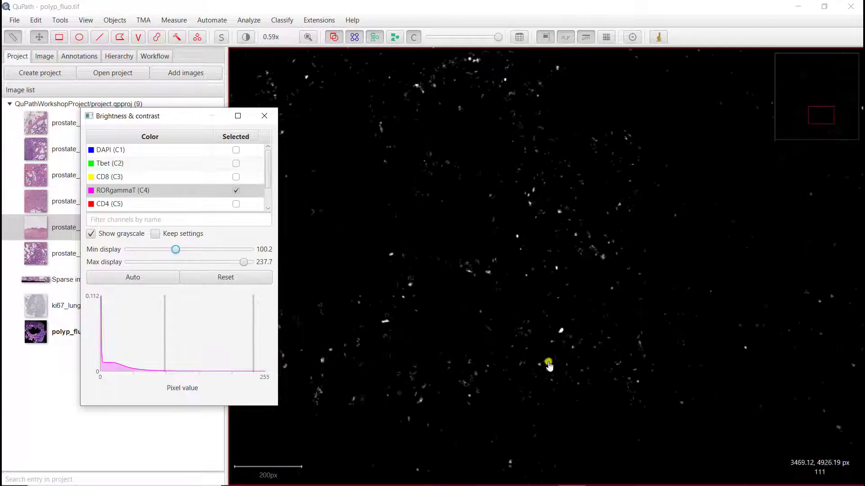
key(Left)
key(Up)
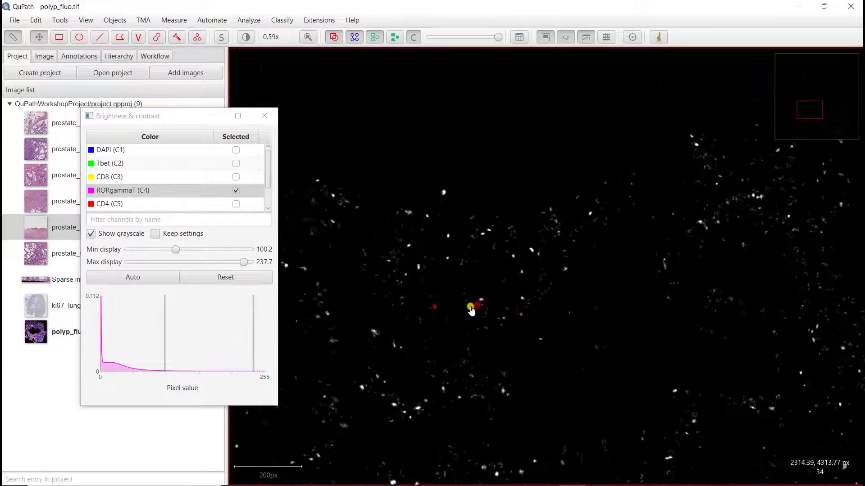
scroll(470, 302, down, 6)
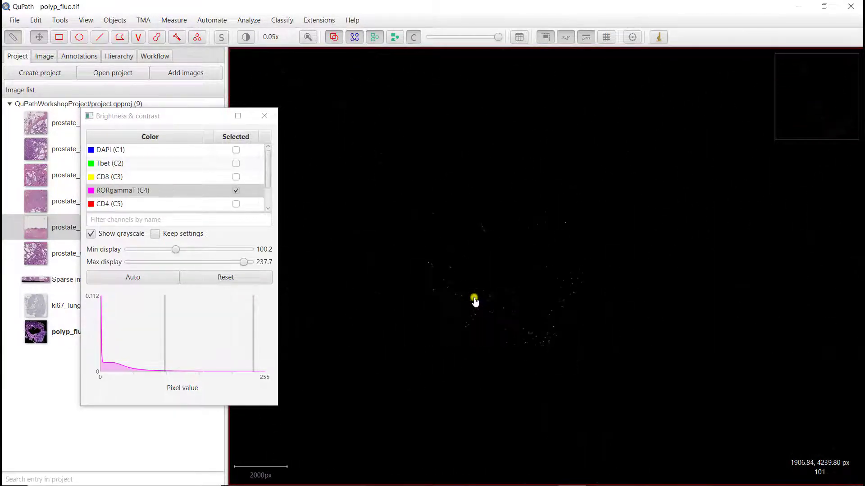
Step: Show the CD4 (C5) channel and raise its minimum display to about 23.7
click(235, 204)
scroll(476, 389, up, 8)
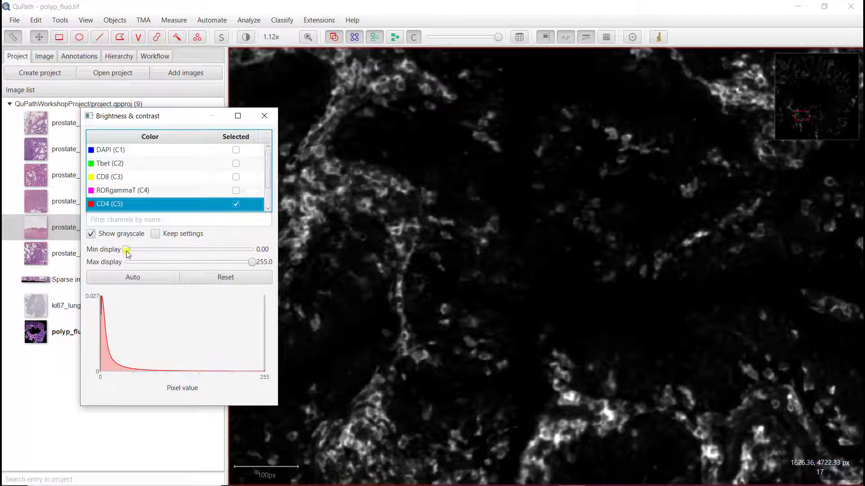
drag(128, 253, 141, 253)
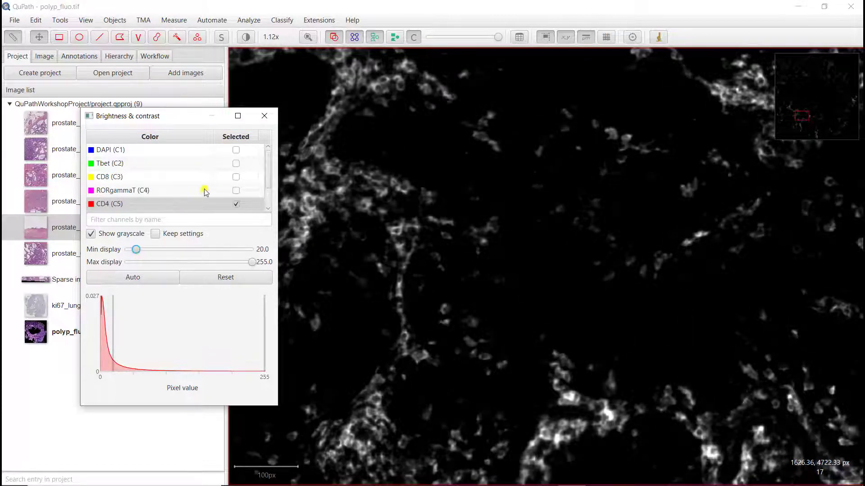
scroll(205, 191, down, 2)
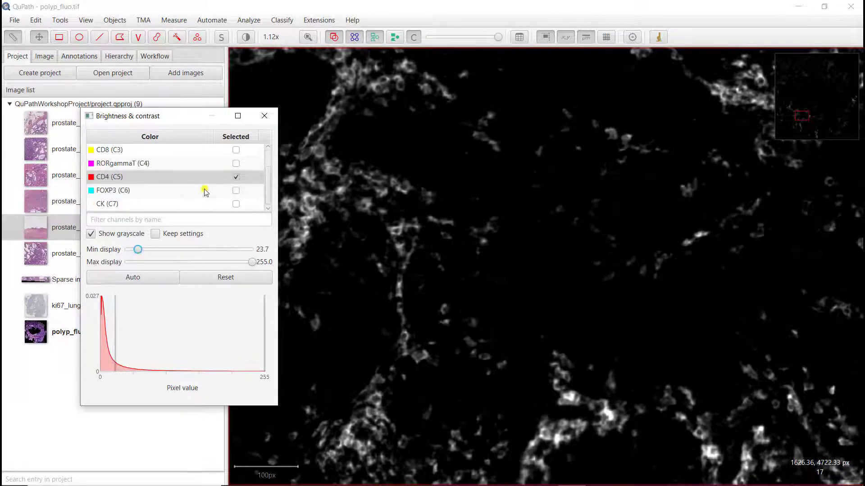
Step: View the FOXP3 (C6) channel alone, then switch to only the CK (C7) channel
click(236, 190)
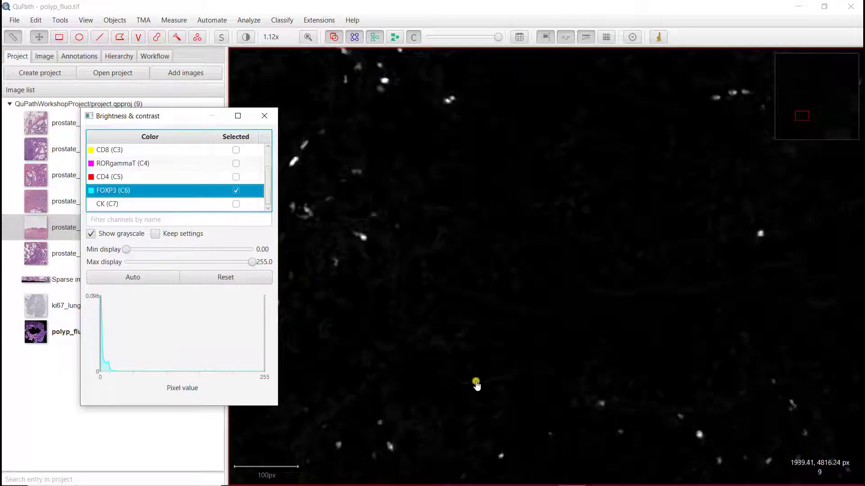
click(464, 380)
scroll(469, 409, down, 5)
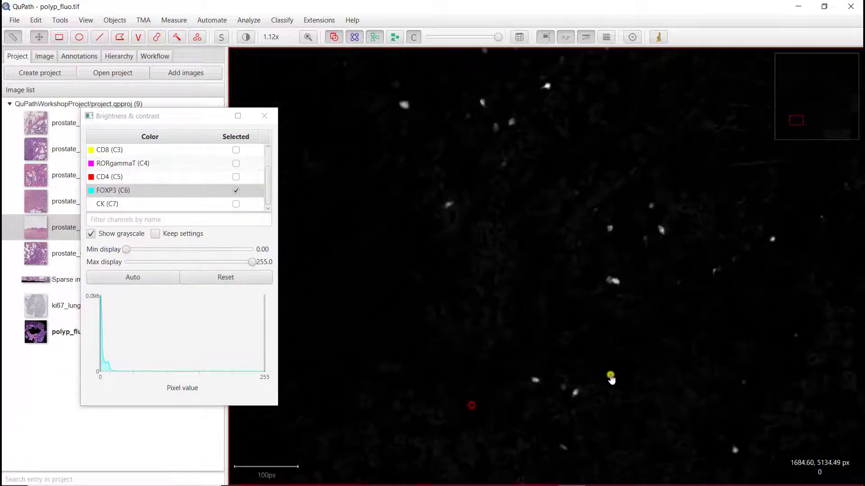
drag(608, 331, 550, 335)
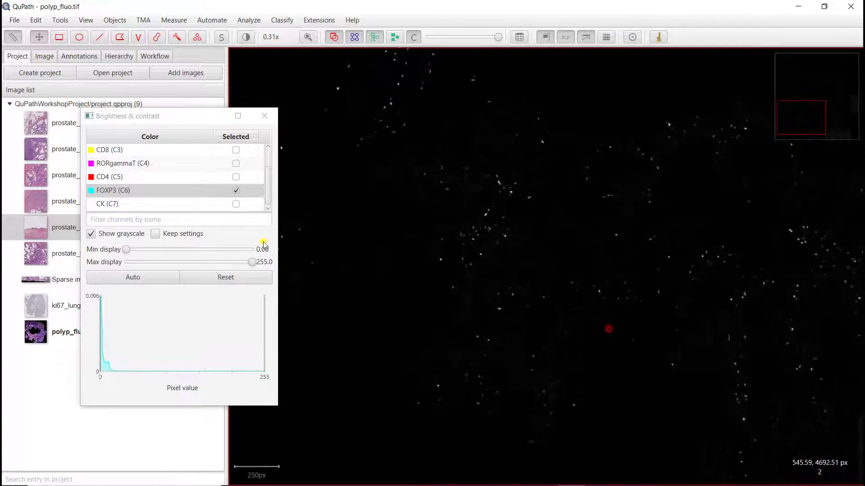
click(236, 204)
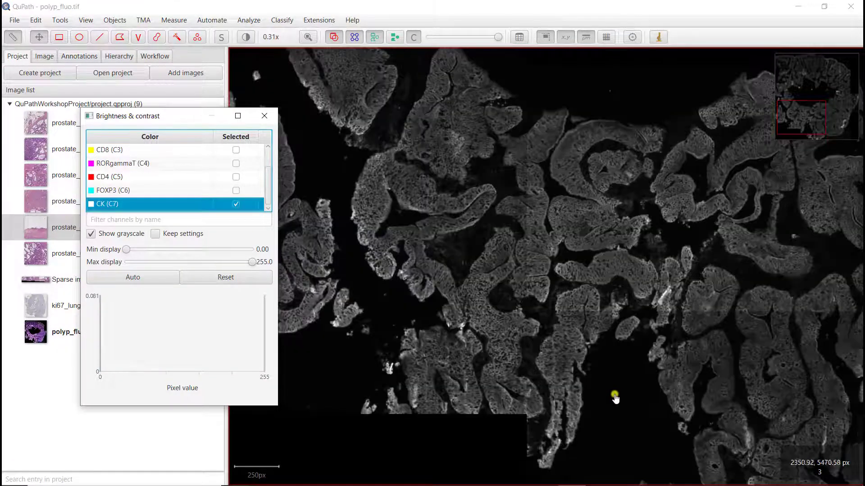
drag(651, 372, 440, 290)
drag(697, 430, 669, 284)
drag(434, 248, 456, 230)
scroll(518, 256, down, 2)
scroll(453, 228, down, 3)
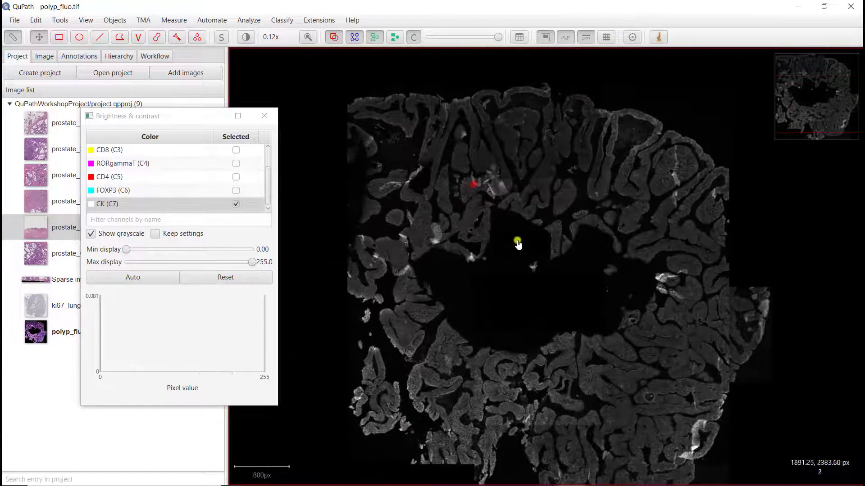
scroll(466, 193, up, 3)
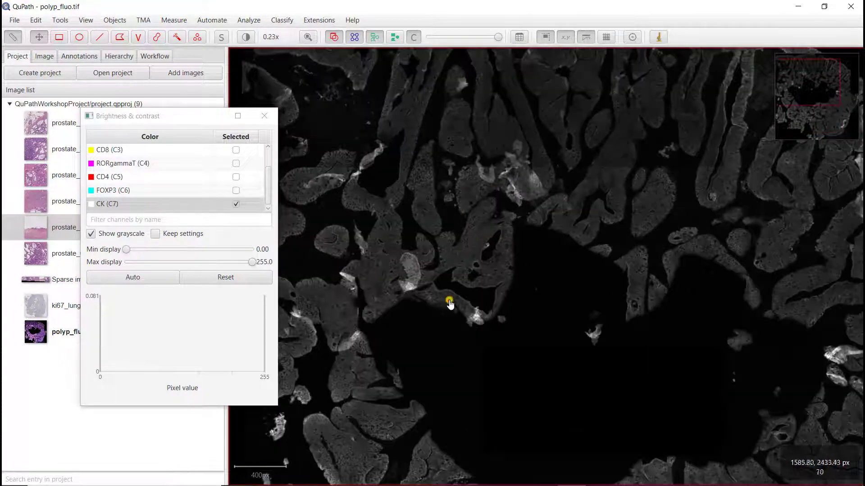
scroll(452, 299, up, 4)
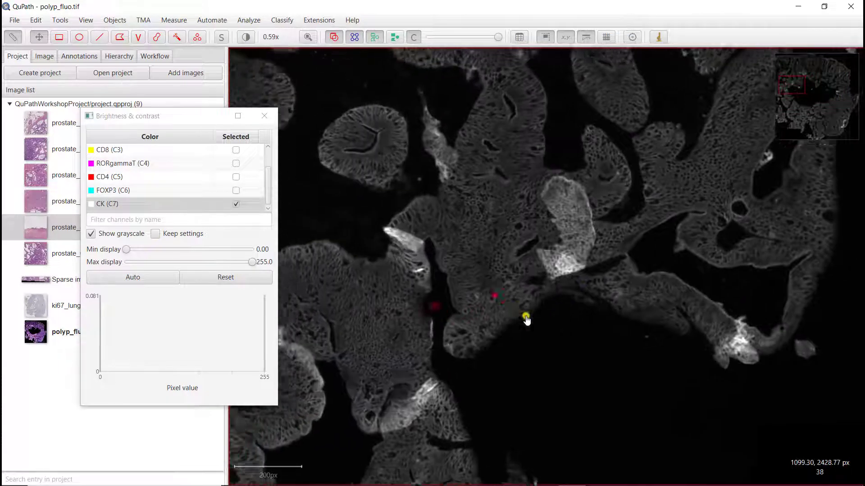
scroll(527, 320, down, 2)
drag(595, 266, 432, 310)
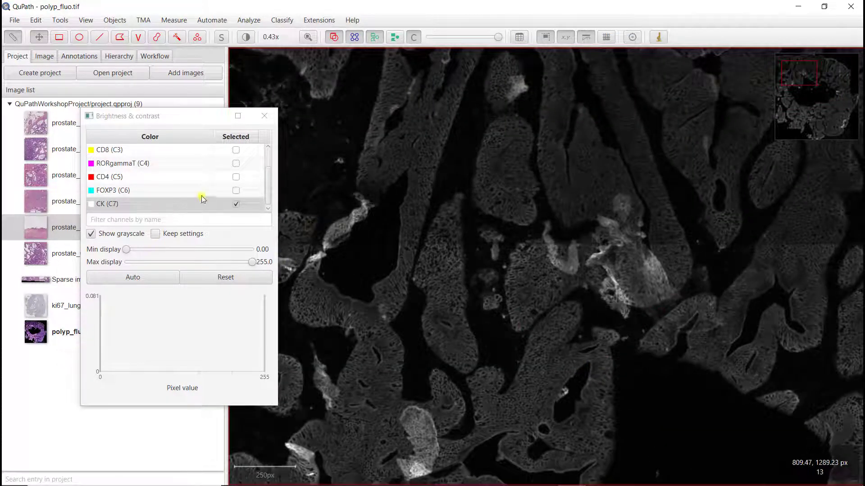
Step: Turn off grayscale and re-enable the FOXP3, CD4, RORgammaT and CD8 channels
click(108, 232)
click(231, 191)
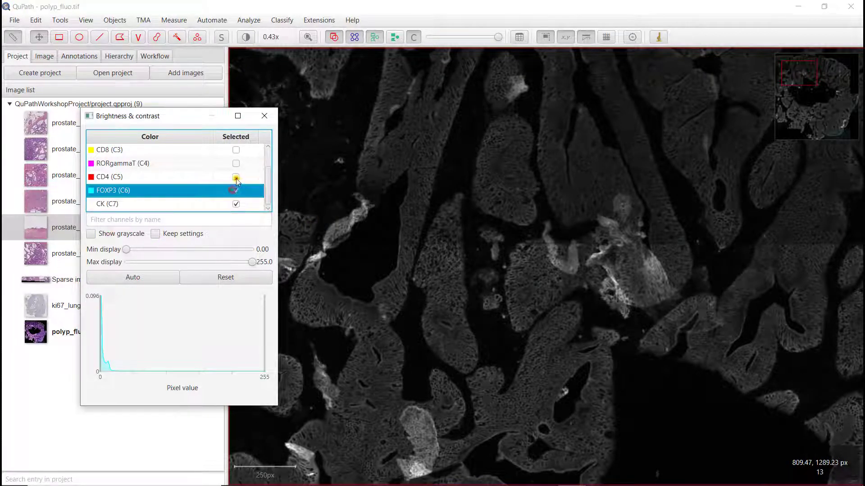
click(237, 177)
click(236, 163)
click(236, 151)
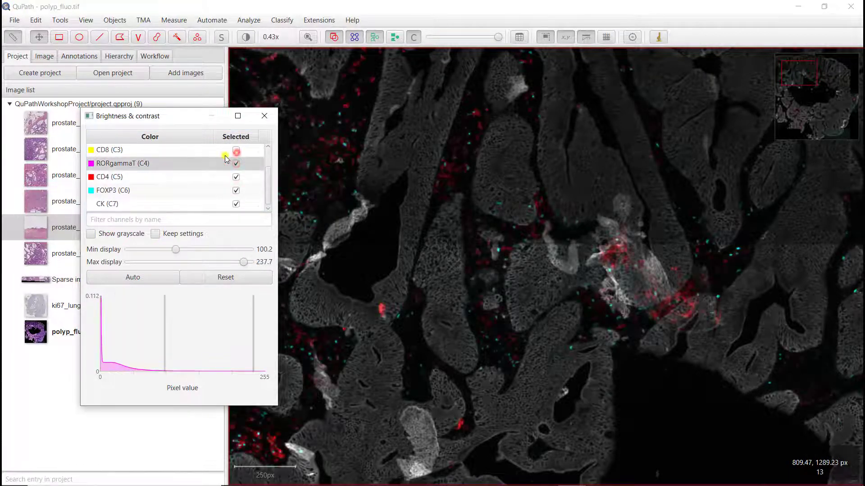
Step: Turn Tbet and DAPI back on and centre the whole polyp composite
scroll(227, 161, up, 2)
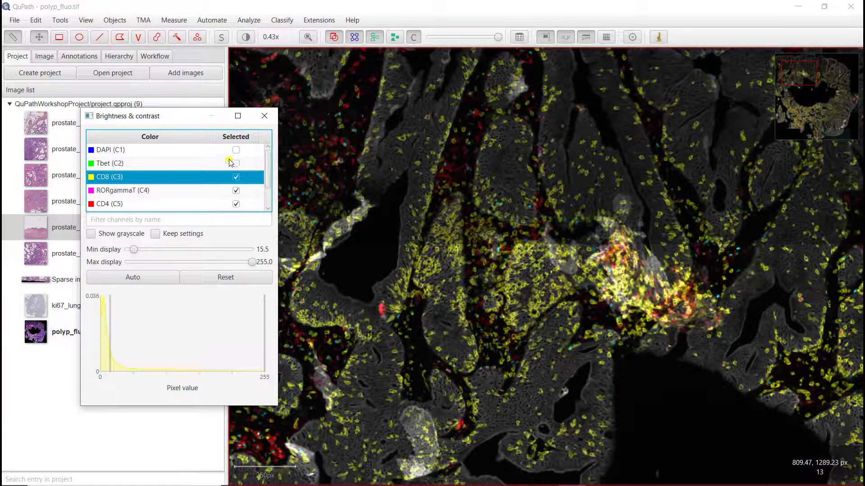
click(236, 163)
click(236, 149)
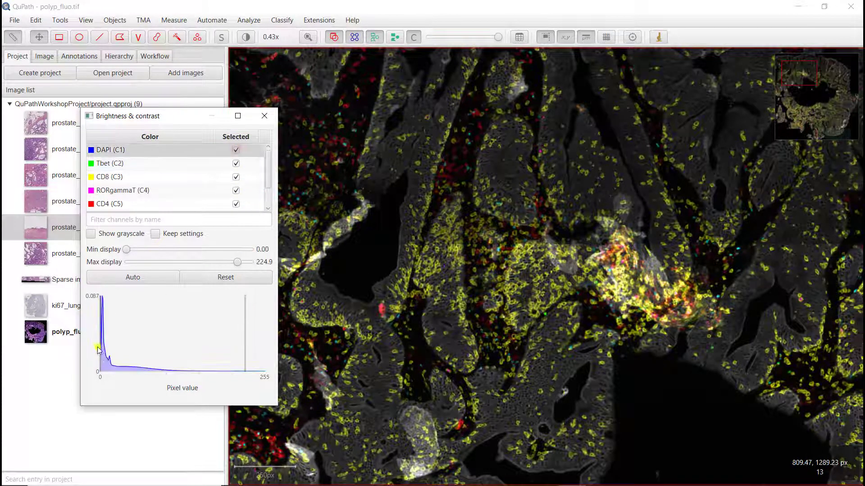
scroll(565, 414, down, 3)
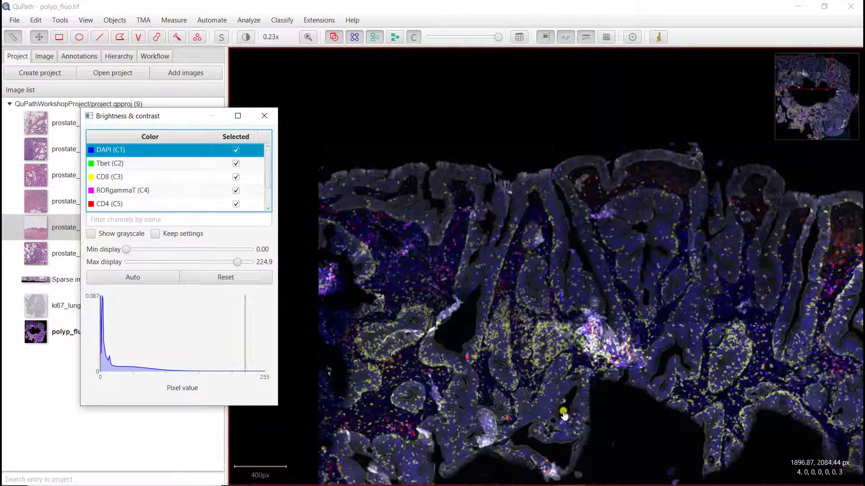
drag(643, 428, 617, 290)
scroll(599, 251, down, 3)
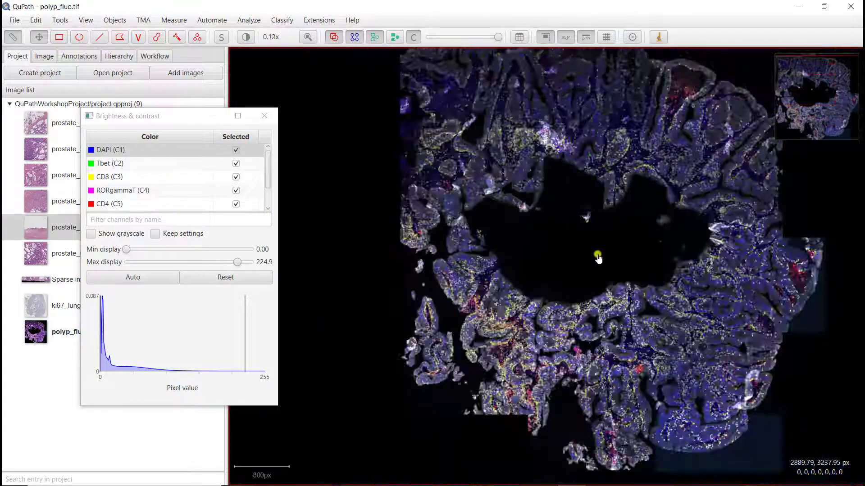
drag(610, 251, 552, 236)
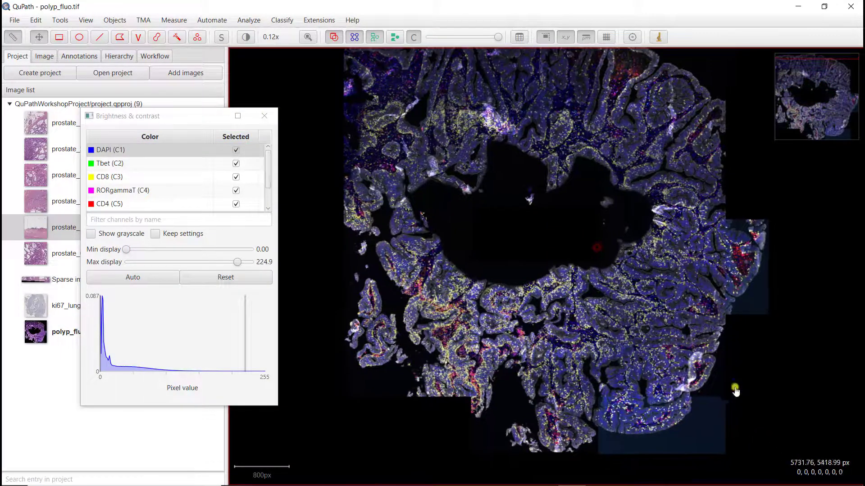
scroll(668, 424, up, 3)
scroll(660, 414, up, 4)
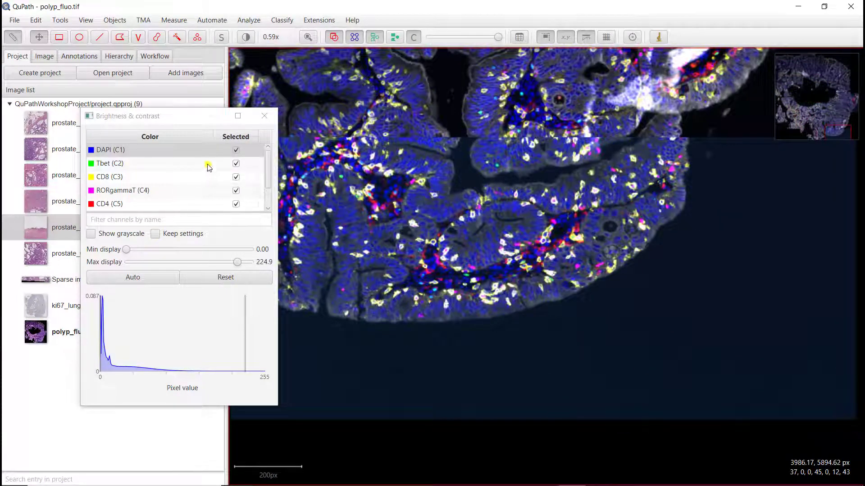
Step: Toggle DAPI (C1) off and on to compare, then raise its minimum display to 12.8
click(236, 150)
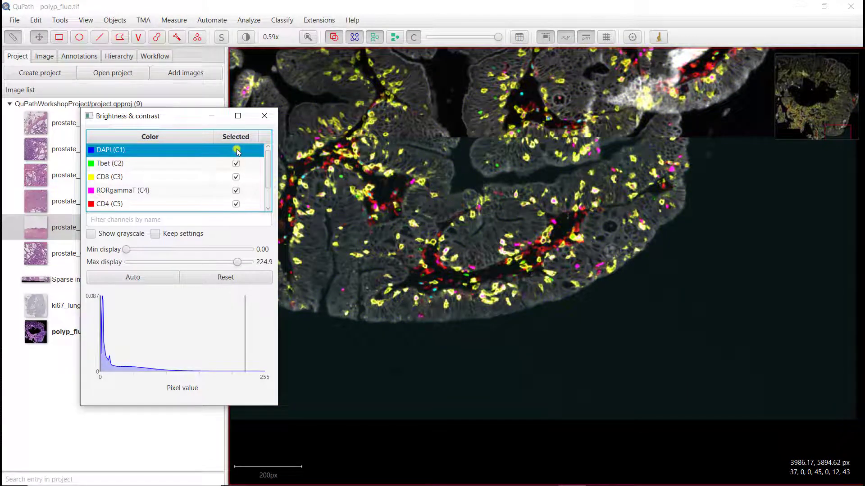
click(236, 150)
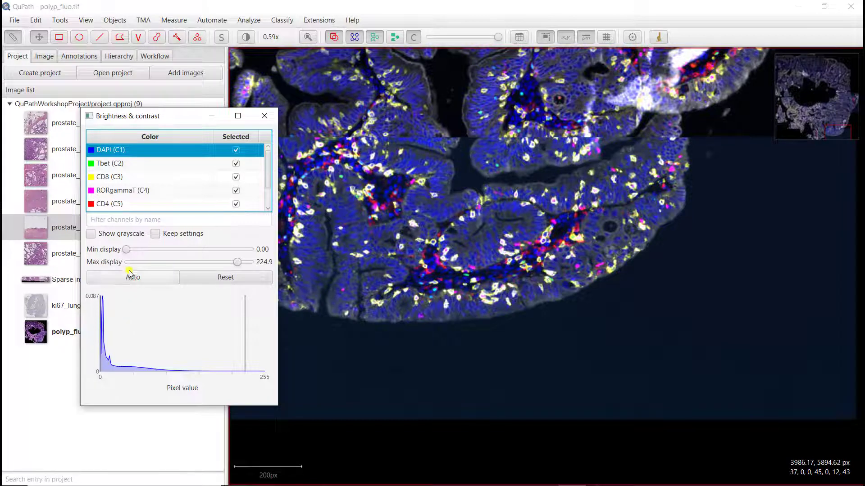
click(127, 250)
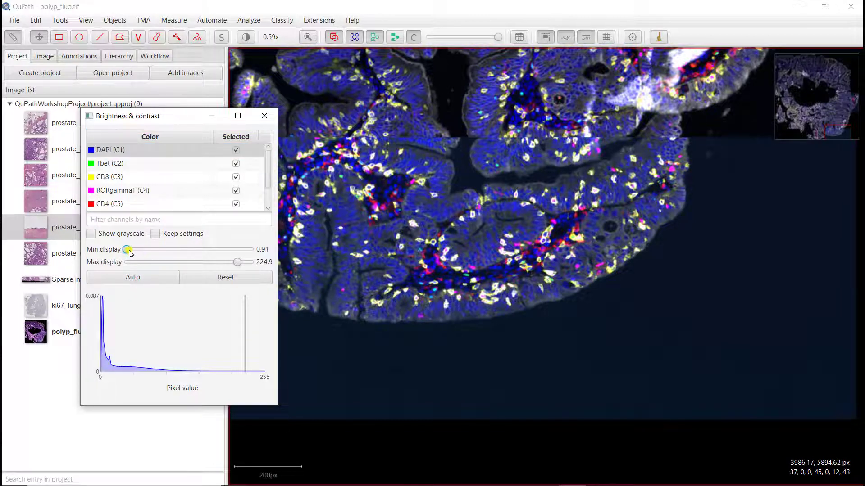
drag(129, 251, 130, 251)
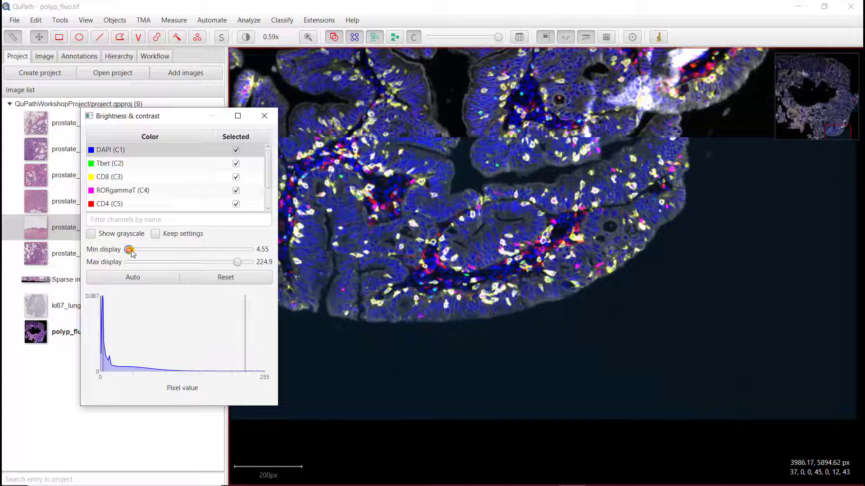
drag(131, 251, 137, 255)
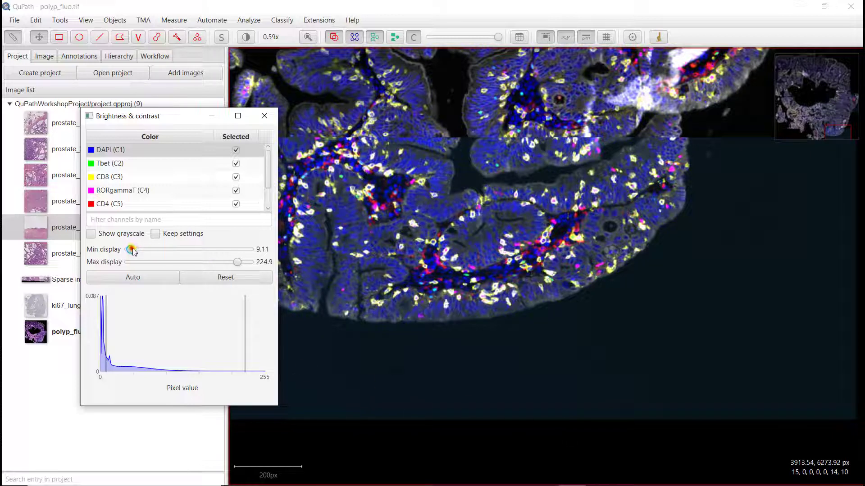
drag(133, 251, 129, 254)
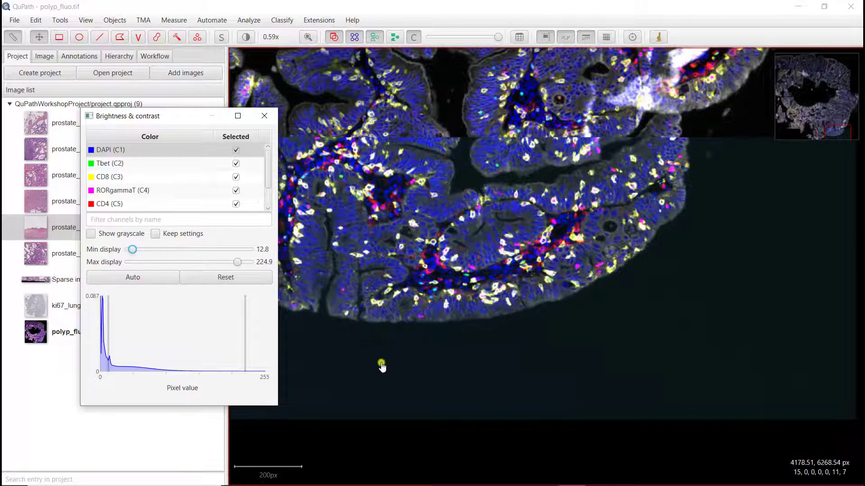
Step: Toggle Tbet, CD8, RORgammaT and CD4 off and on to compare each marker's signal
click(237, 165)
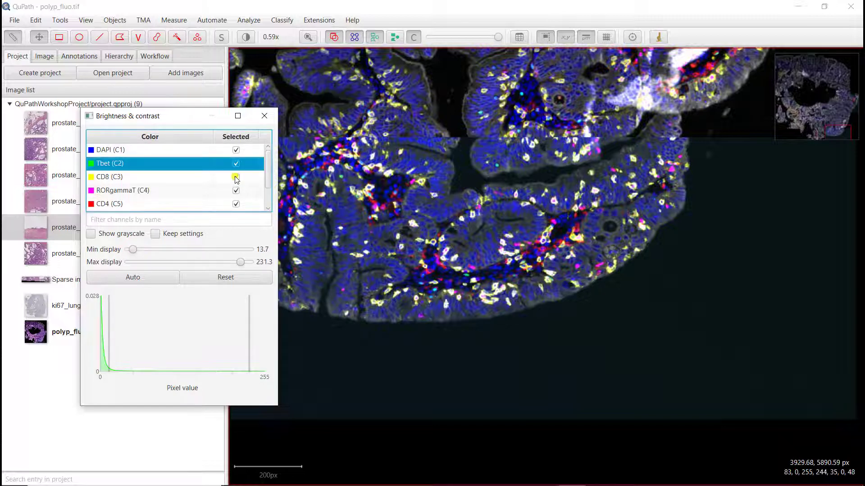
click(236, 177)
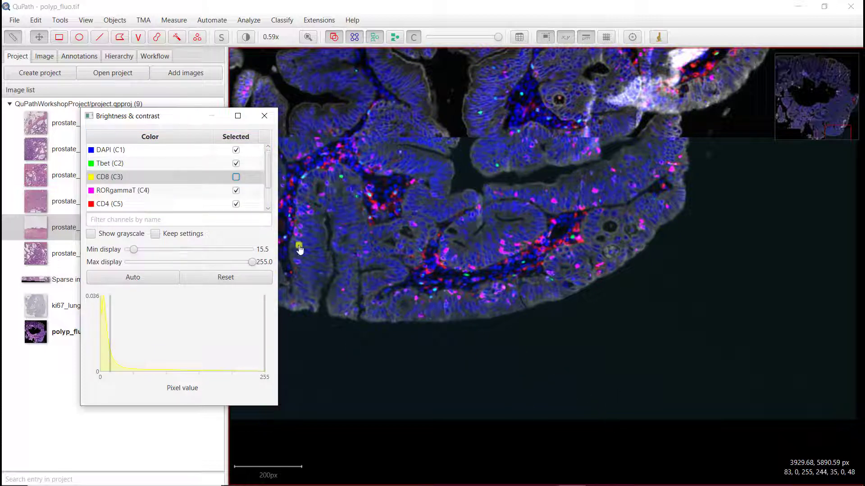
click(236, 177)
click(236, 191)
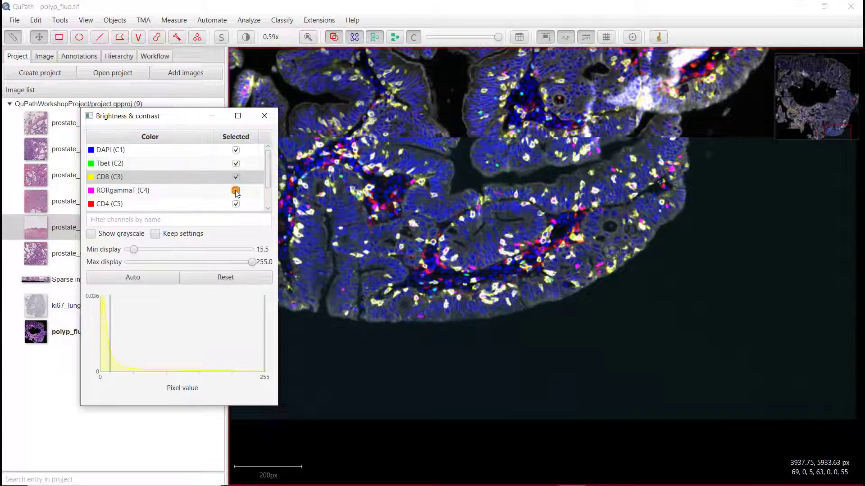
click(236, 191)
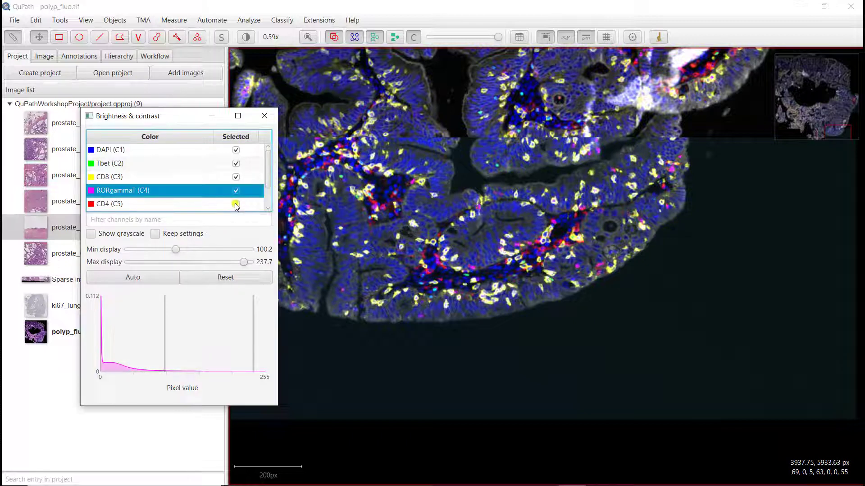
click(236, 205)
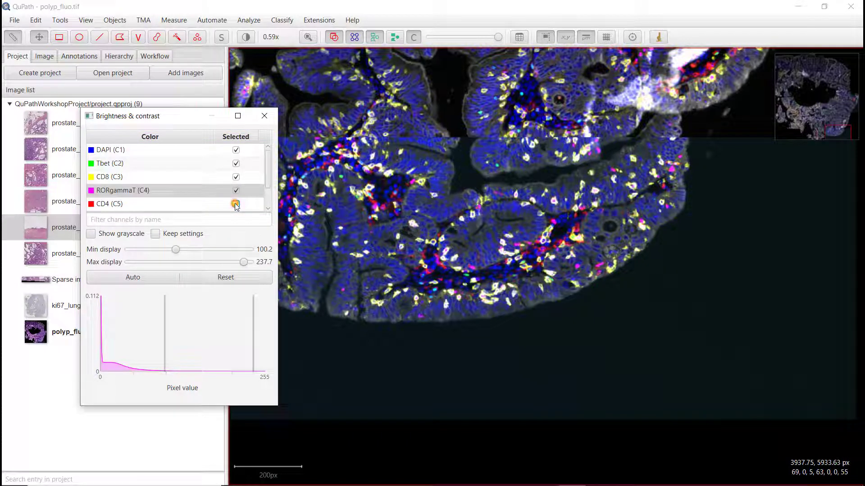
scroll(242, 178, down, 1)
click(236, 177)
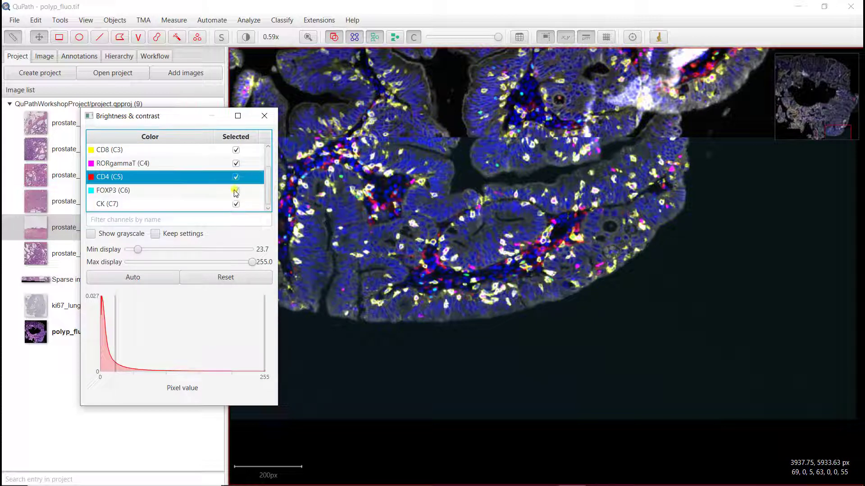
click(236, 191)
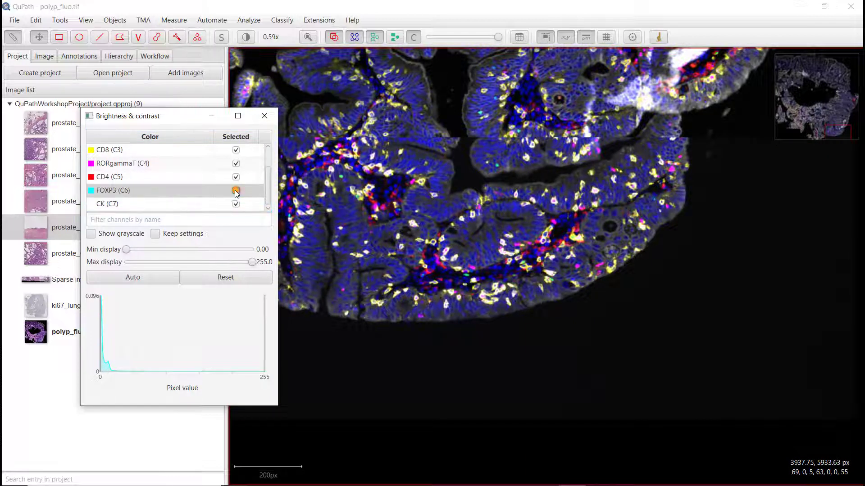
Step: Raise FOXP3's minimum display to 10.0 and close the Brightness & contrast dialog
click(128, 253)
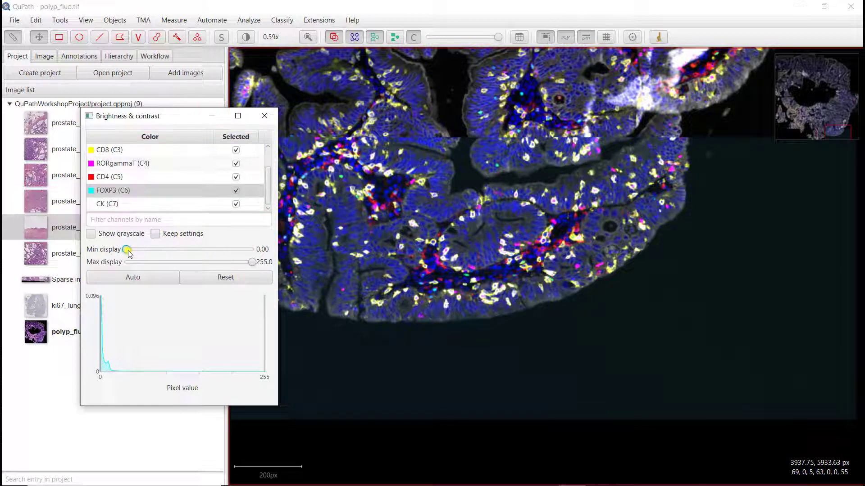
drag(128, 254, 130, 255)
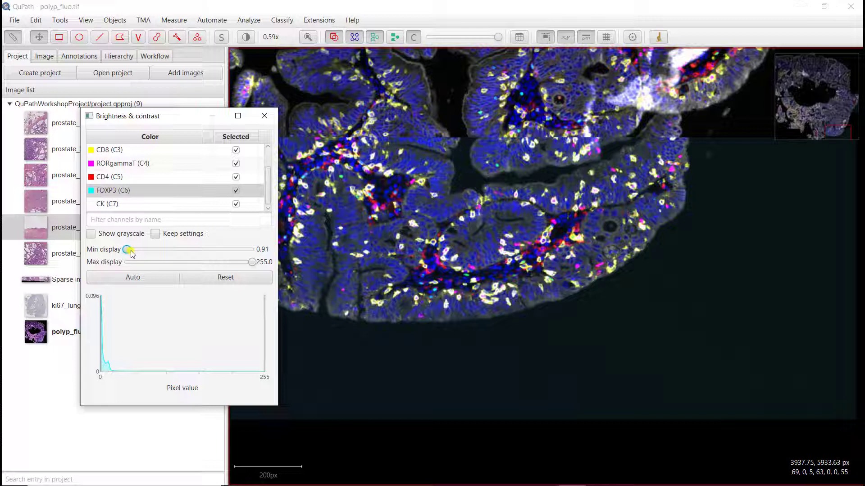
drag(132, 254, 131, 251)
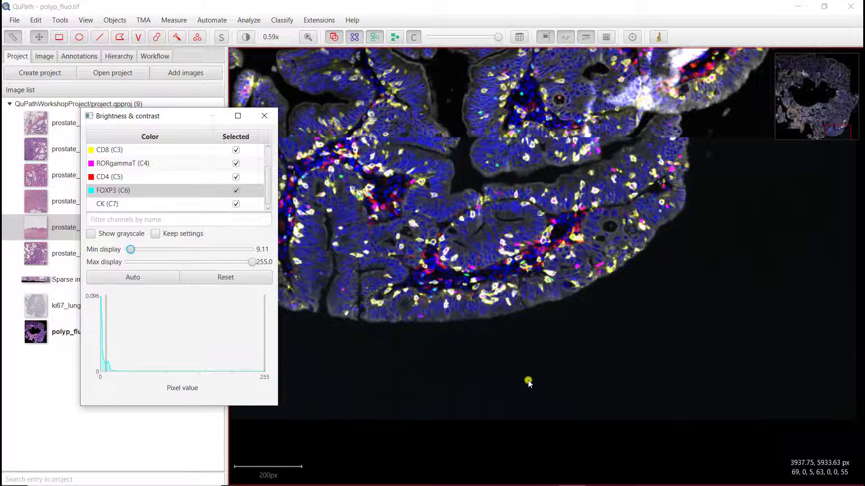
scroll(522, 387, down, 10)
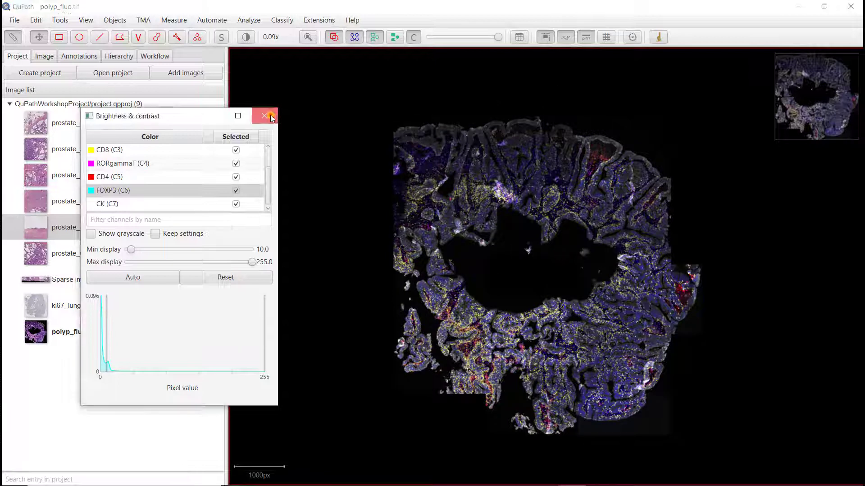
click(268, 116)
scroll(526, 280, up, 2)
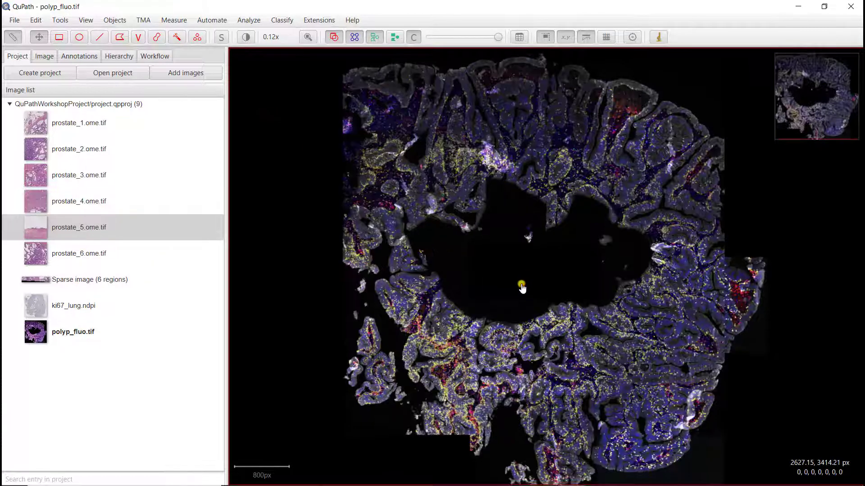
scroll(523, 280, down, 2)
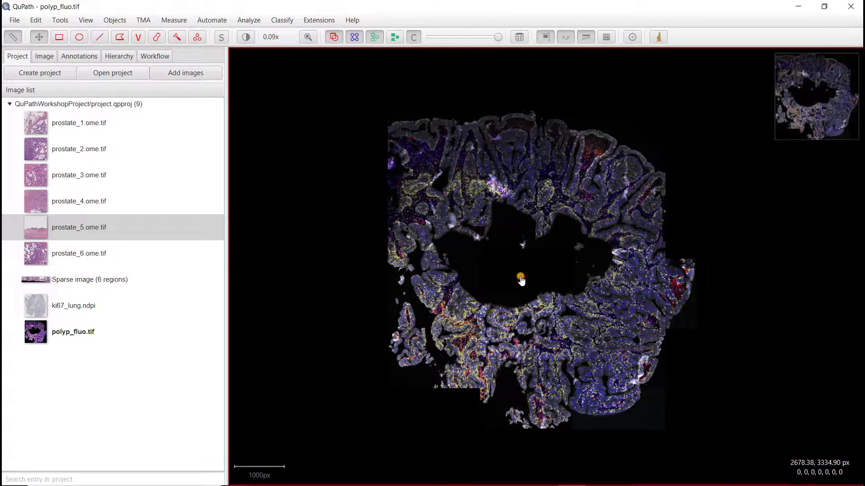